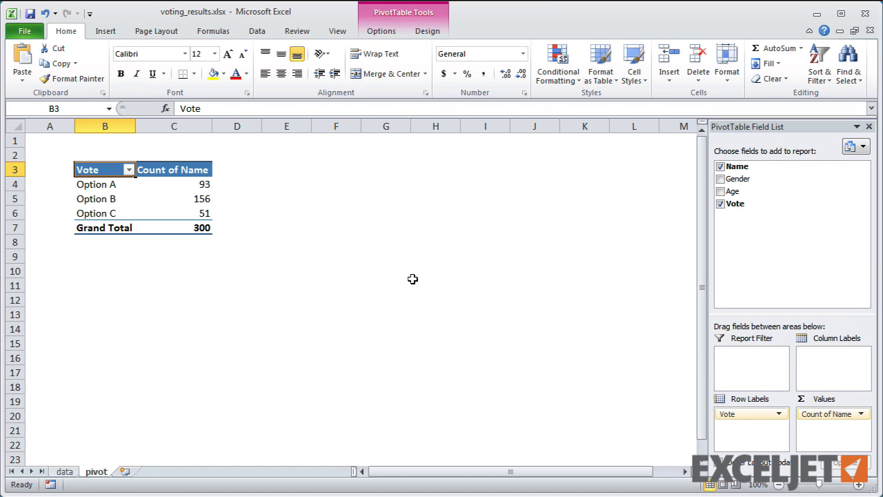
# Step: Right-click the vote count values (Option A 93, B 156, C 51) in the pivot
pyautogui.rightClick(193, 185)
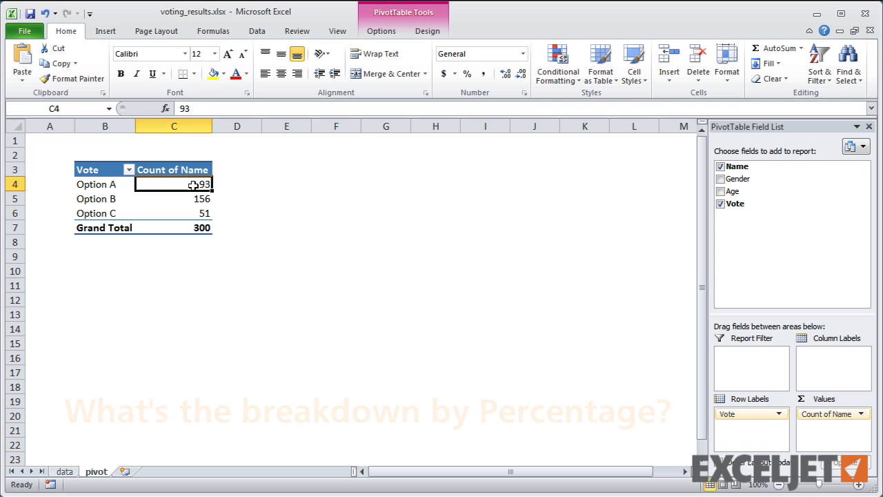
# Step: Show vote counts as 0-decimal percentages of grand total (31%, 52%, 17%) and chart them
pyautogui.moveTo(248, 312)
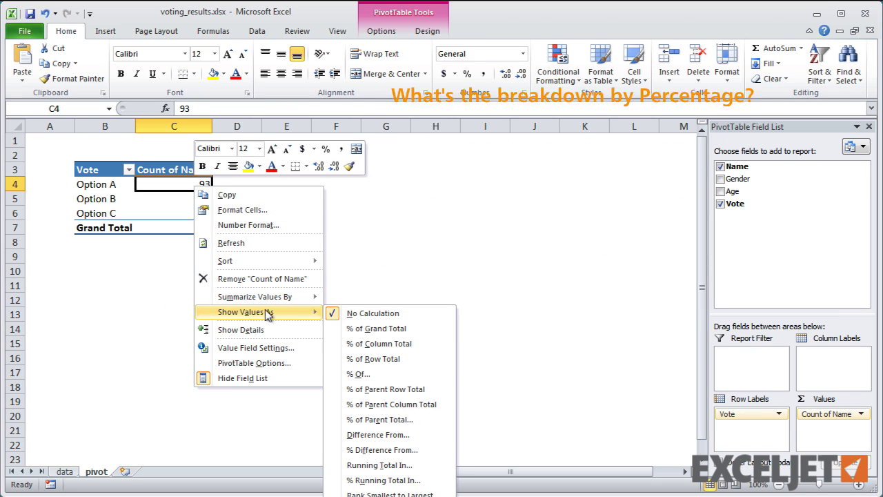
pyautogui.click(366, 327)
pyautogui.doubleClick(196, 170)
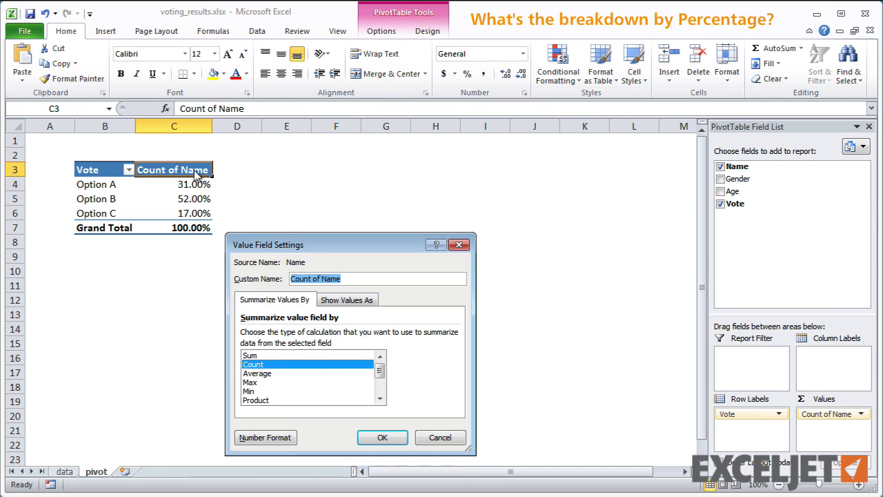
pyautogui.click(261, 438)
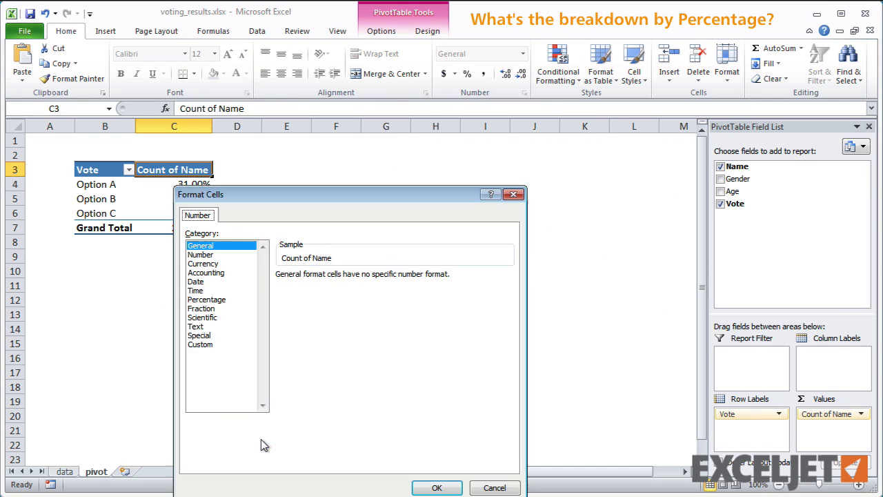
pyautogui.click(207, 299)
pyautogui.click(366, 278)
pyautogui.click(367, 279)
pyautogui.click(436, 487)
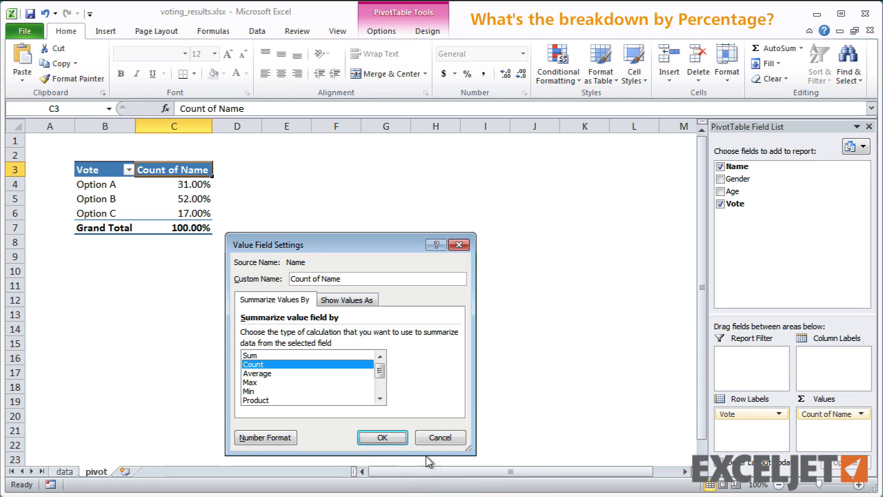
pyautogui.click(366, 437)
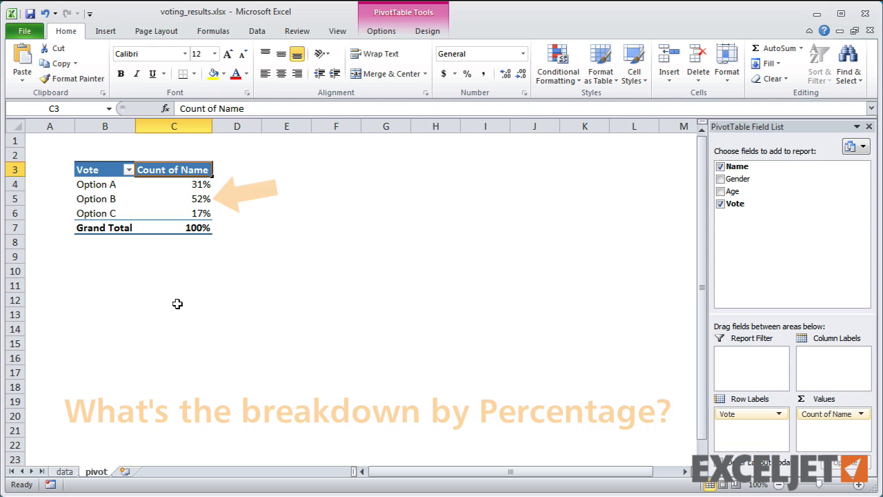
pyautogui.hotkey('alt', 'F1')
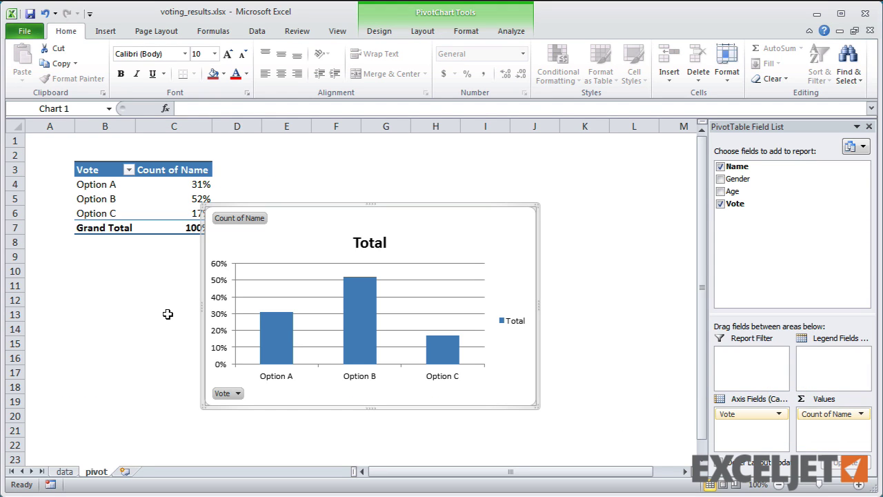
pyautogui.hotkey('ctrl', 'z')
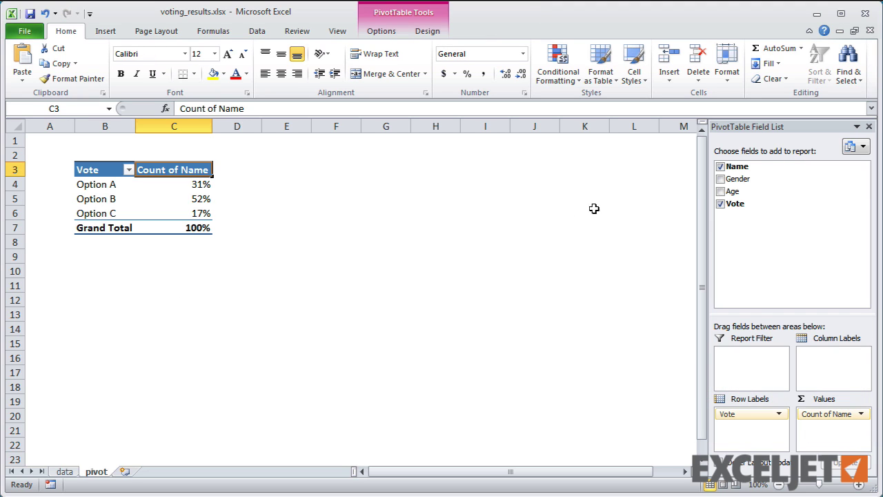
pyautogui.moveTo(738, 178); pyautogui.dragTo(831, 362)
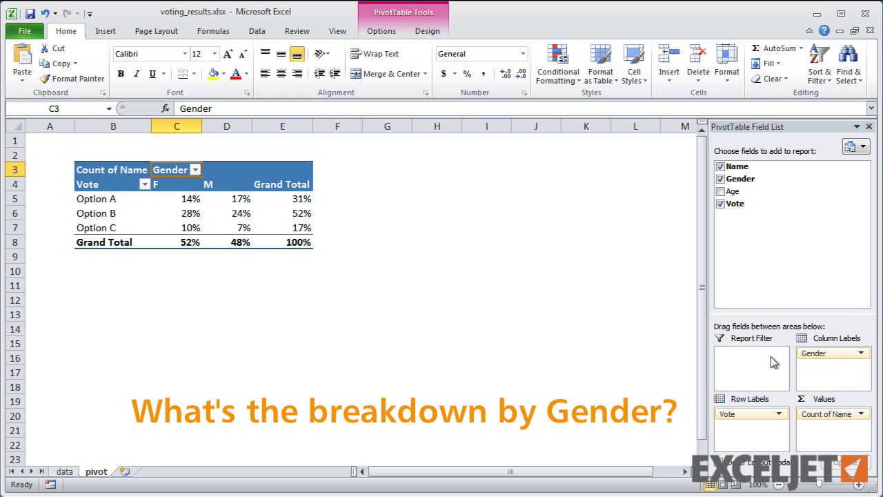
pyautogui.moveTo(827, 353); pyautogui.dragTo(630, 327)
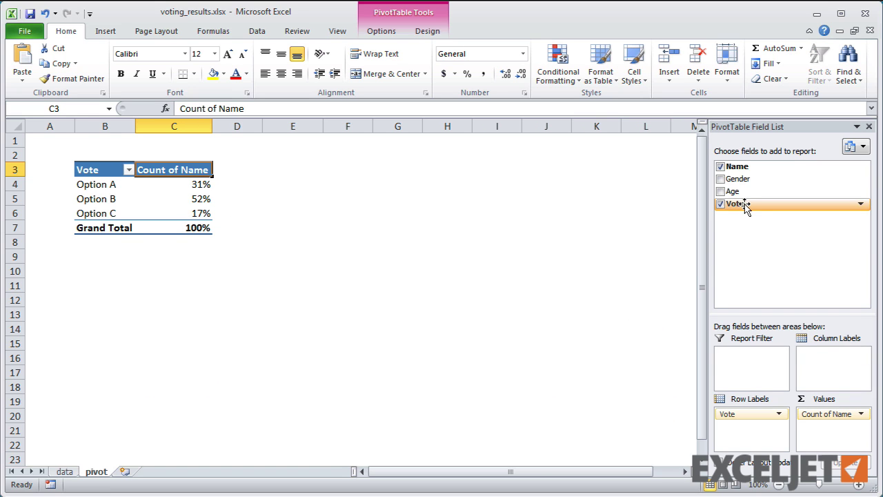
# Step: Put Age down the pivot rows and group the ages into 10-year bands
pyautogui.moveTo(743, 192); pyautogui.dragTo(835, 371)
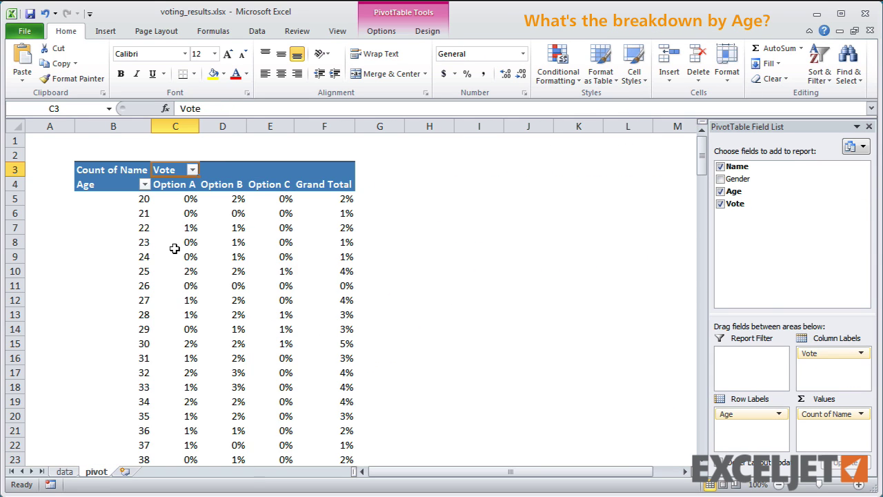
pyautogui.rightClick(139, 244)
pyautogui.click(174, 370)
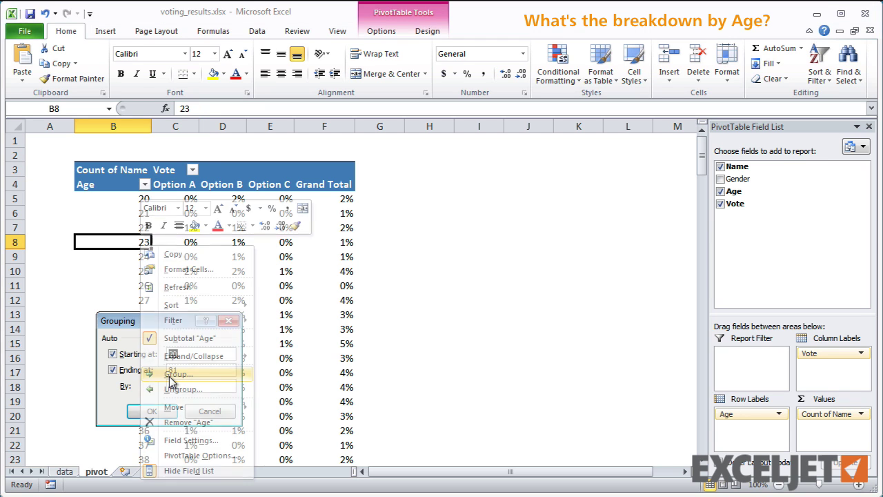
pyautogui.click(152, 412)
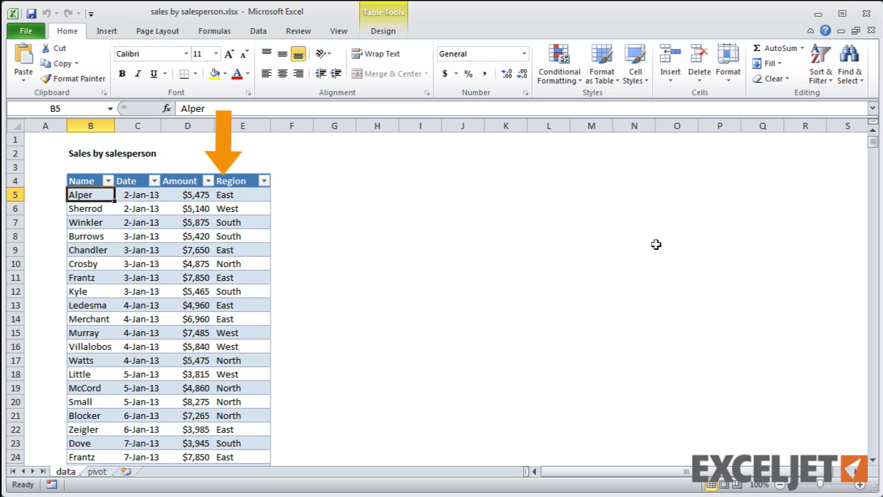
# Step: Sum Amount by Region as 0-decimal currency (East $2,224,520), inserting then undoing a chart
pyautogui.click(103, 474)
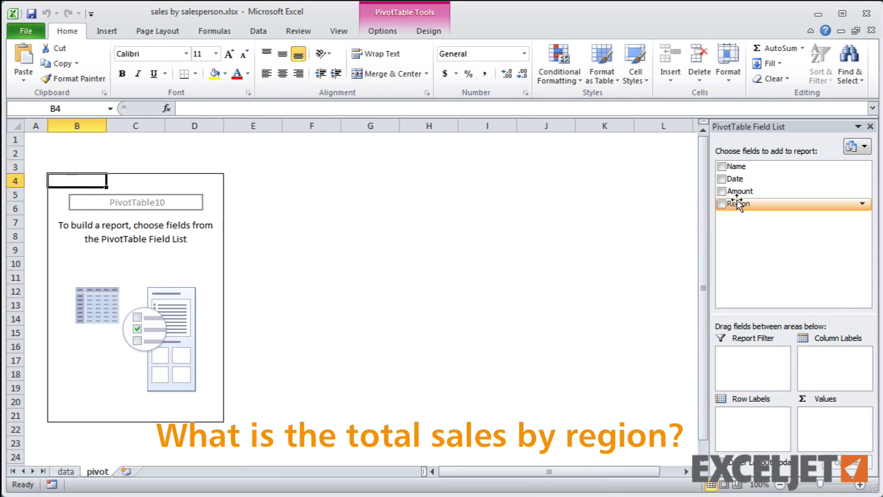
pyautogui.moveTo(734, 203); pyautogui.dragTo(821, 420)
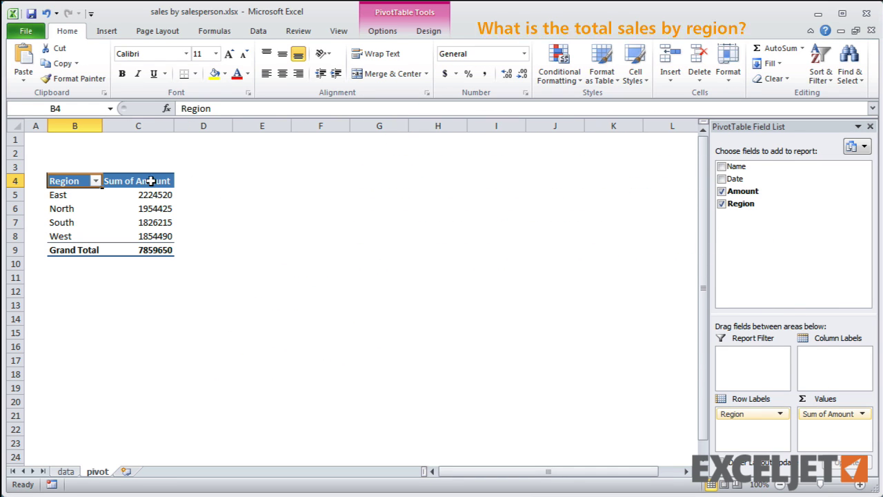
pyautogui.doubleClick(152, 181)
pyautogui.click(265, 438)
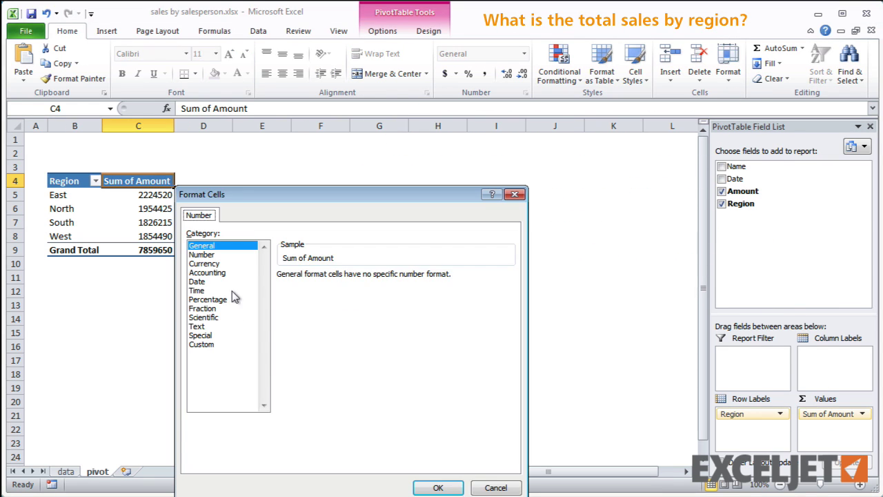
pyautogui.click(207, 263)
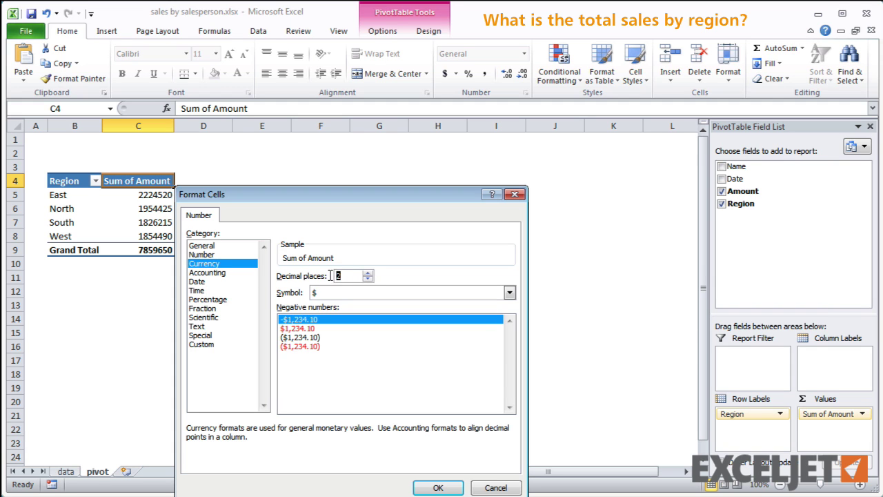
pyautogui.write('0')
pyautogui.click(438, 487)
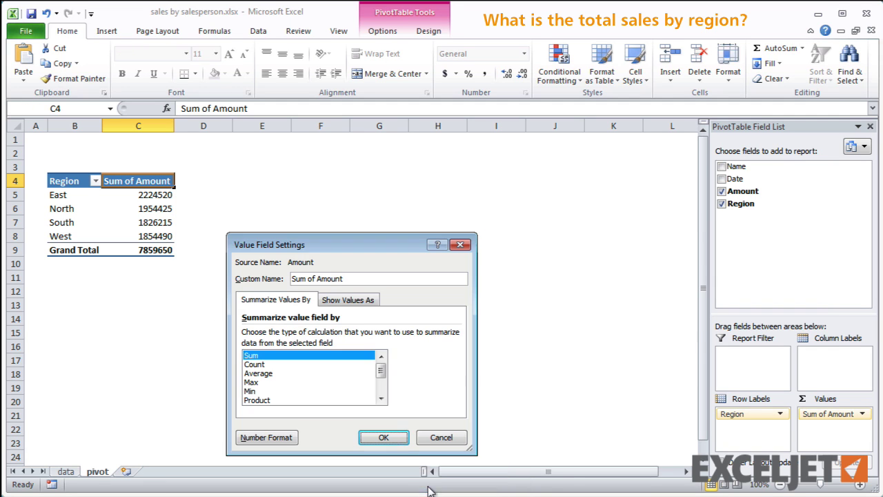
pyautogui.click(398, 432)
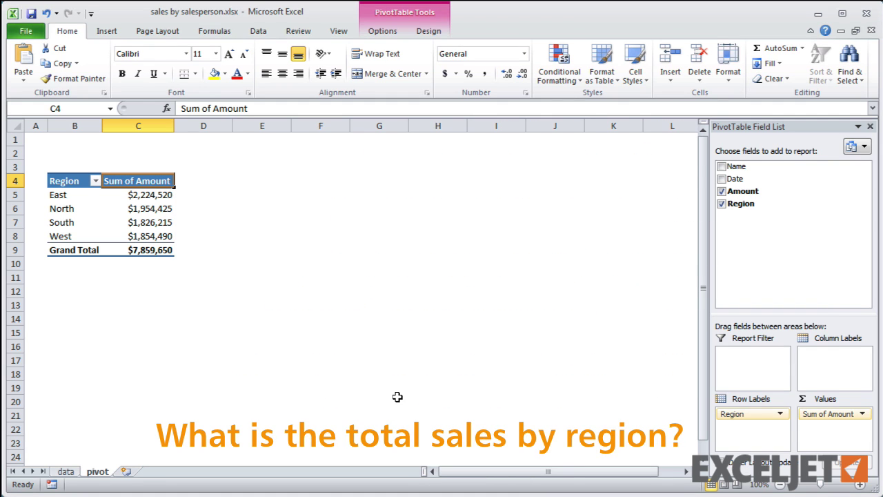
pyautogui.hotkey('alt', 'F1')
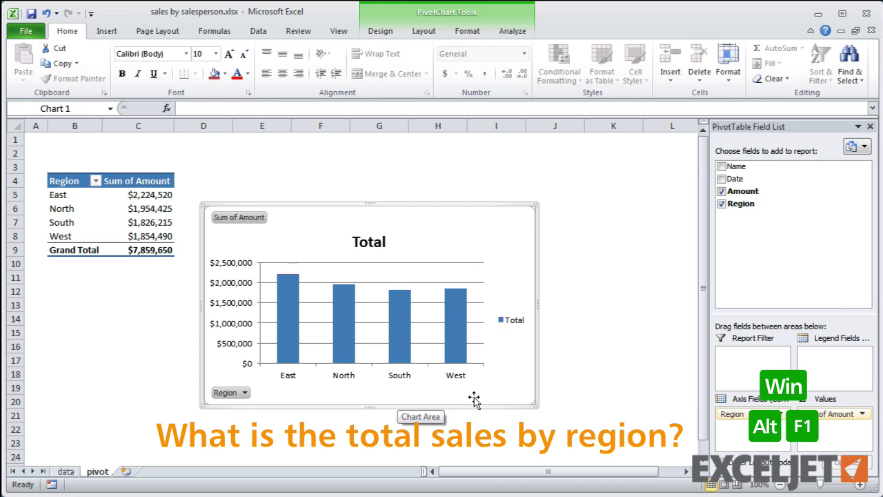
pyautogui.hotkey('ctrl', 'z')
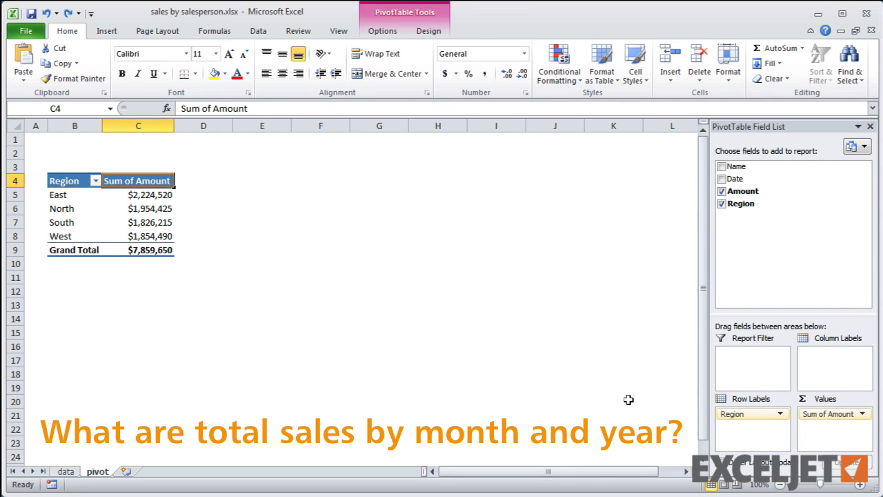
# Step: Replace Region with Date grouped by months and years, with Years moved into the columns
pyautogui.moveTo(758, 414); pyautogui.dragTo(711, 383)
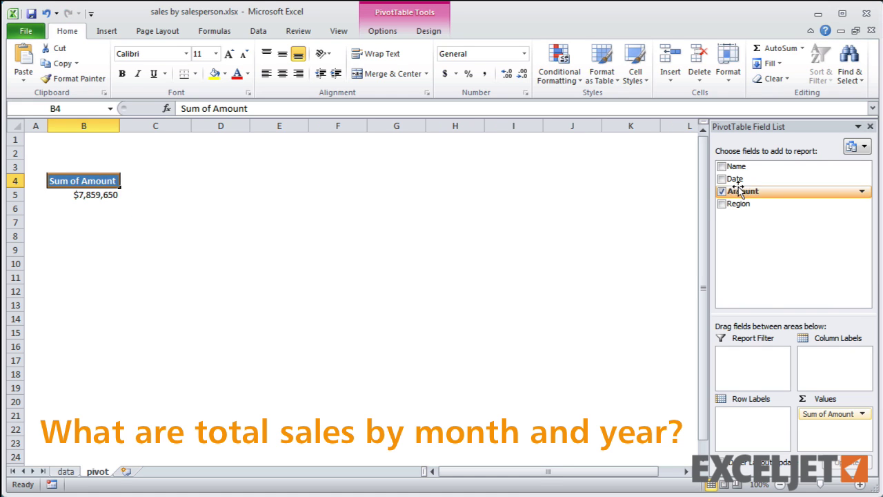
pyautogui.moveTo(735, 179); pyautogui.dragTo(730, 417)
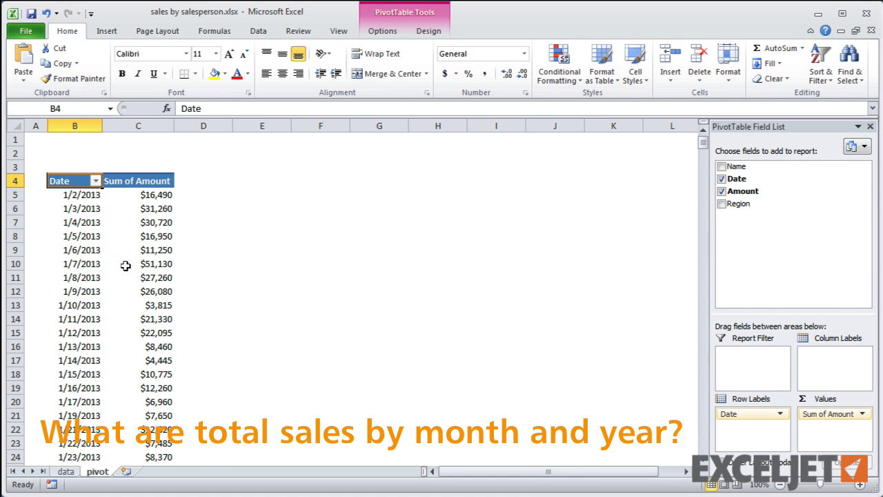
pyautogui.rightClick(77, 251)
pyautogui.click(122, 380)
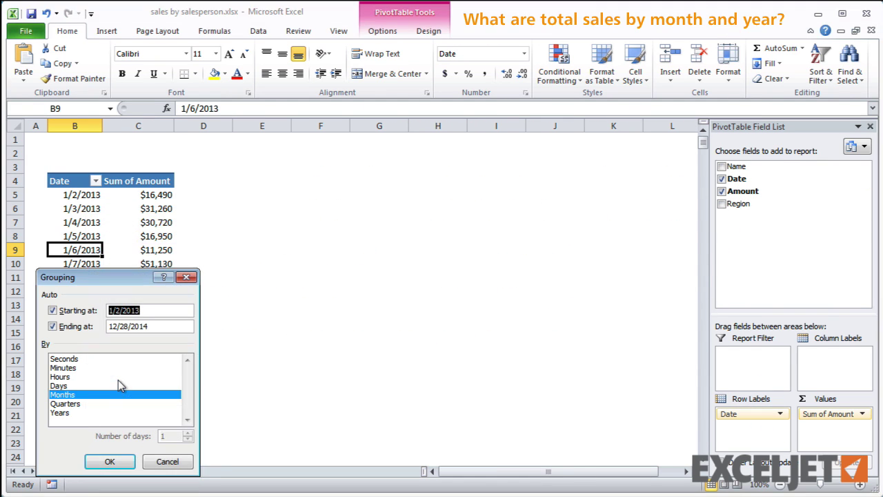
pyautogui.keyDown('ctrl'); pyautogui.click(87, 413); pyautogui.keyUp('ctrl')
pyautogui.click(109, 460)
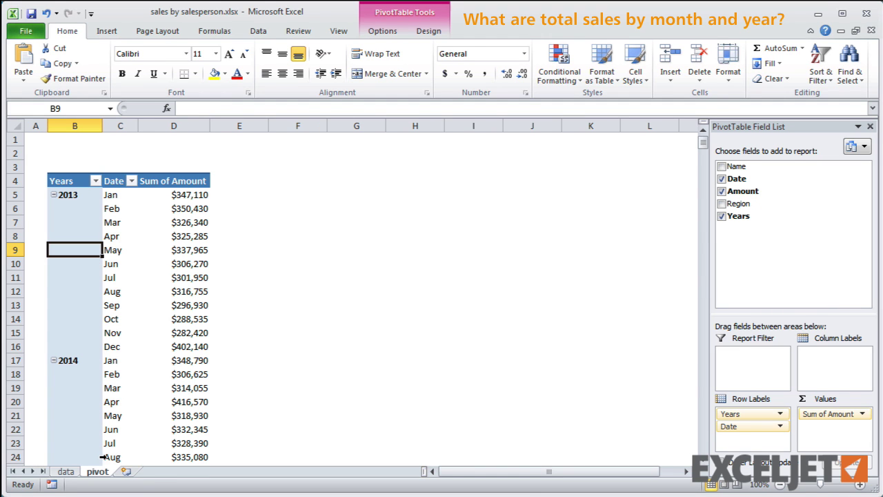
pyautogui.moveTo(730, 414); pyautogui.dragTo(822, 379)
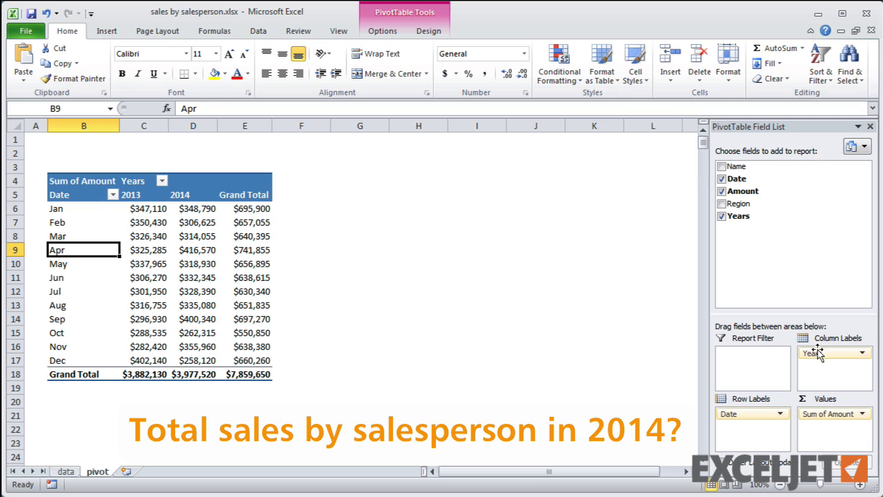
# Step: Move Years to the report filter, months across the columns and salesperson names down the rows
pyautogui.moveTo(814, 354); pyautogui.dragTo(779, 358)
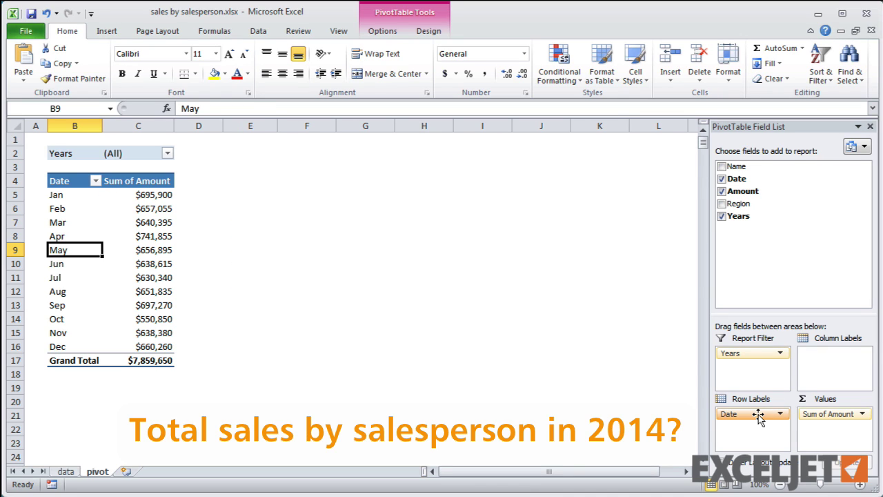
pyautogui.moveTo(759, 416); pyautogui.dragTo(828, 387)
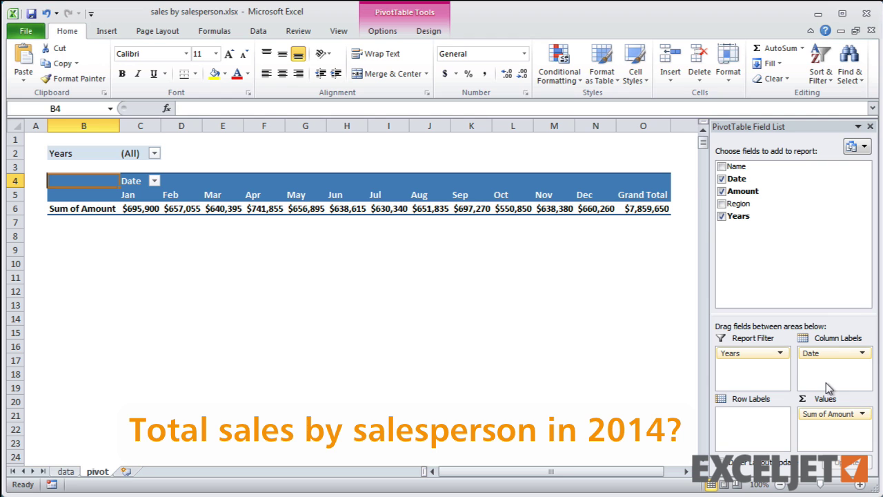
pyautogui.moveTo(748, 169); pyautogui.dragTo(759, 427)
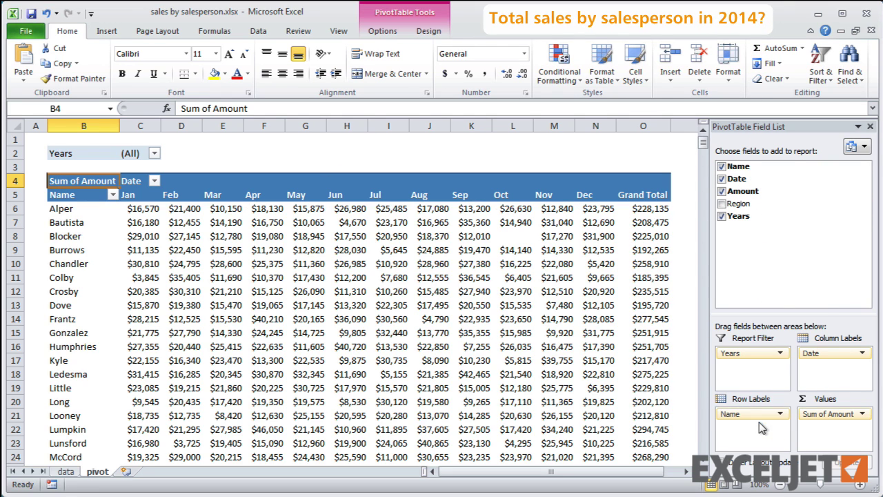
# Step: Filter the pivot's Years field to 2014 only
pyautogui.click(154, 153)
pyautogui.click(32, 219)
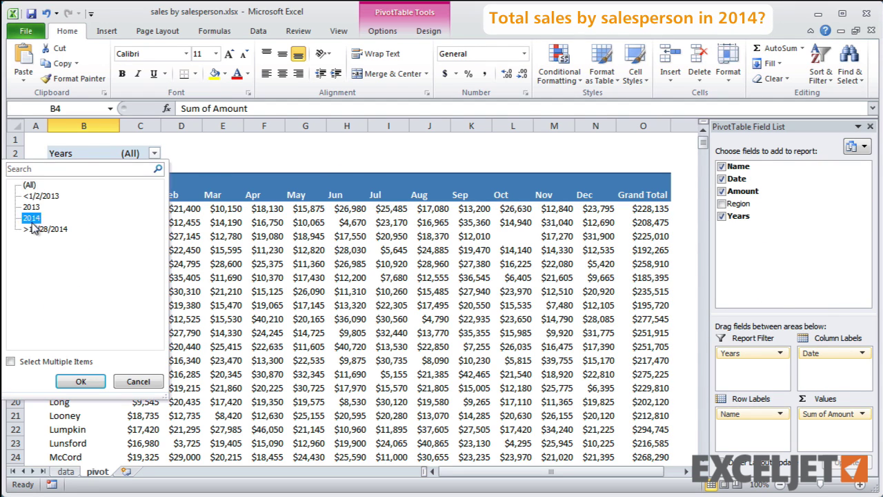
pyautogui.click(81, 381)
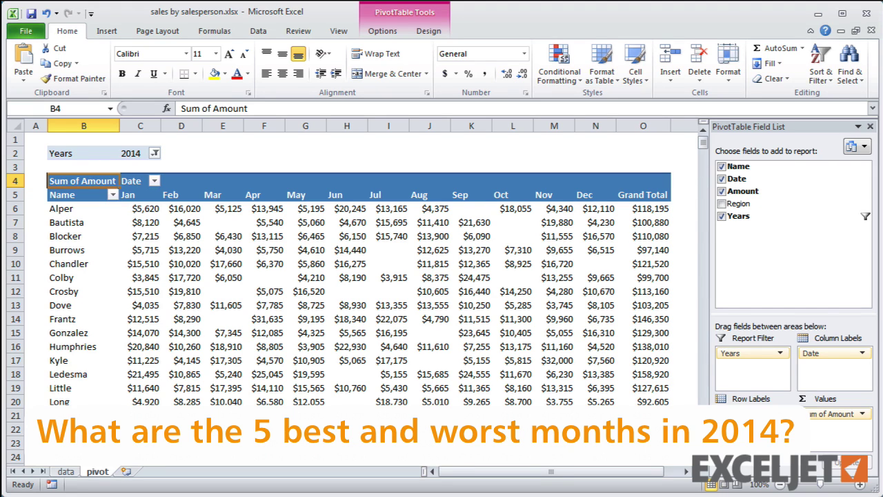
# Step: Fill the top 5 Sum of Amount values green across all salespeople
pyautogui.click(141, 208)
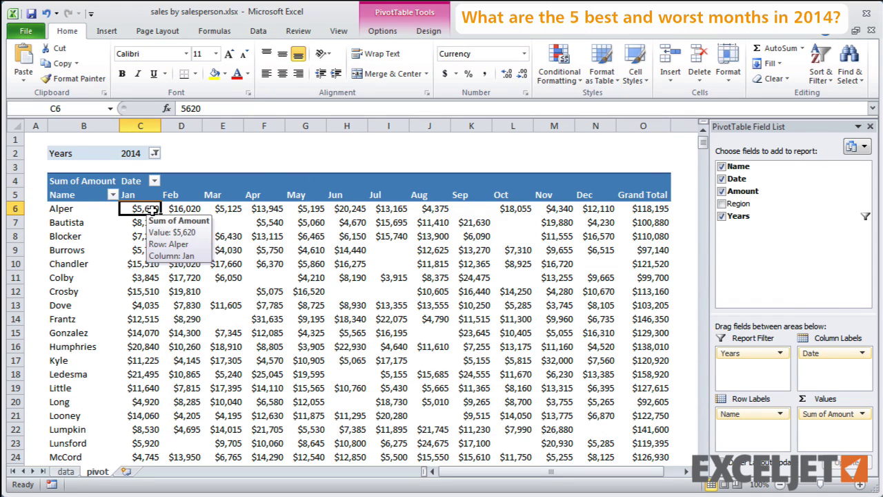
pyautogui.click(560, 74)
pyautogui.moveTo(583, 134)
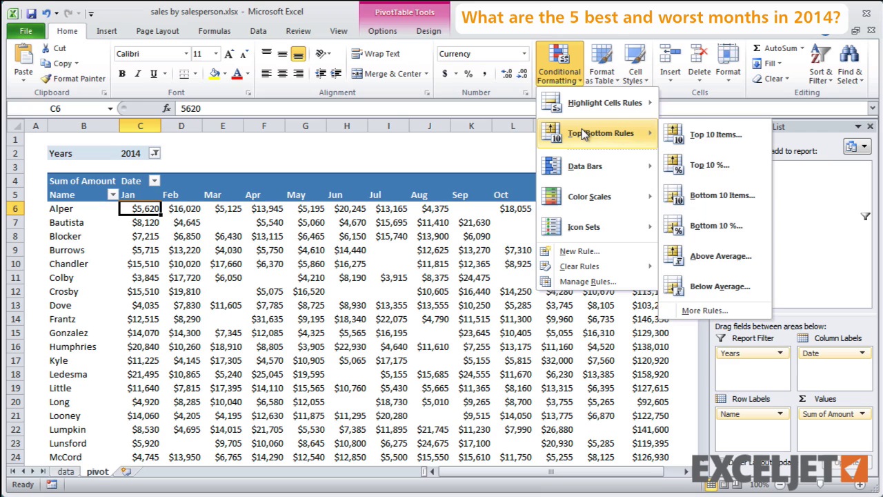
pyautogui.click(717, 134)
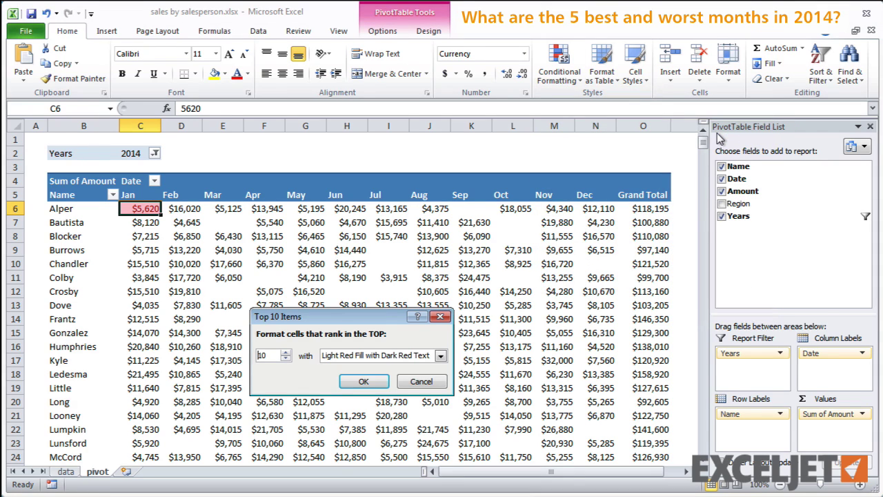
pyautogui.moveTo(268, 356); pyautogui.dragTo(244, 356)
pyautogui.write('5')
pyautogui.press('Tab')
pyautogui.press('Down')
pyautogui.press('Down')
pyautogui.click(362, 381)
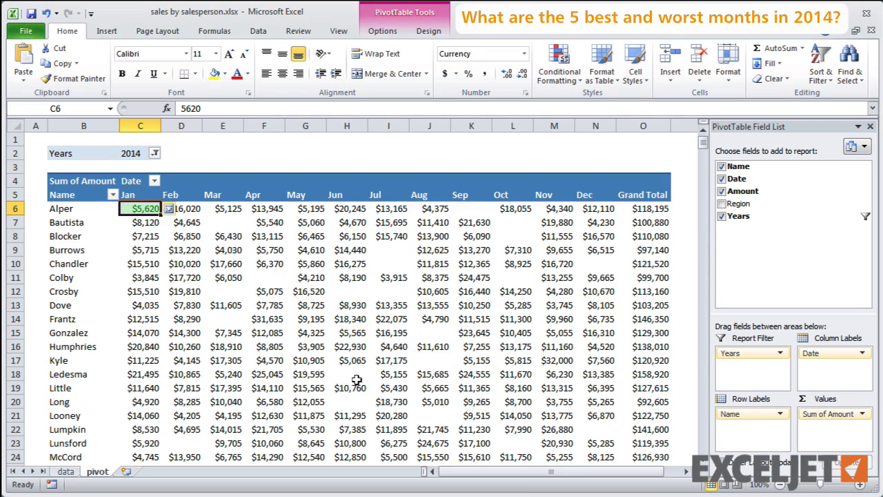
pyautogui.click(170, 209)
pyautogui.click(171, 273)
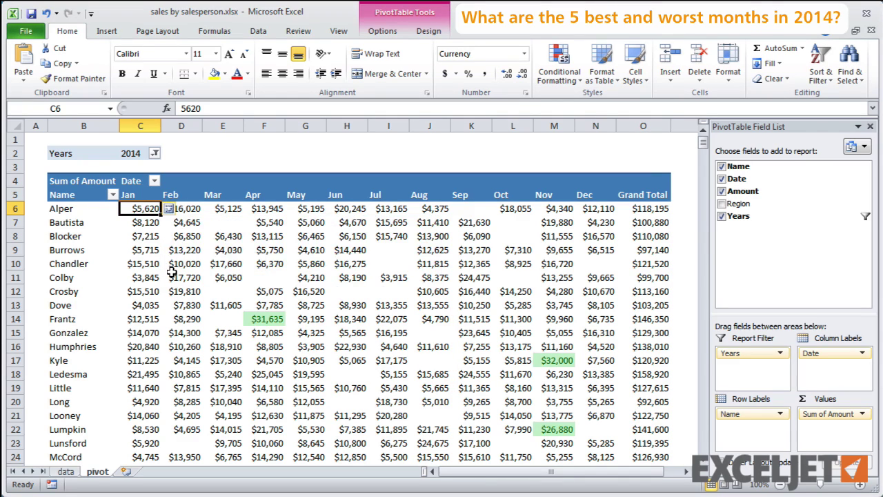
# Step: Fill the bottom 5 Sum of Amount values red across the whole pivot
pyautogui.click(560, 65)
pyautogui.moveTo(567, 131)
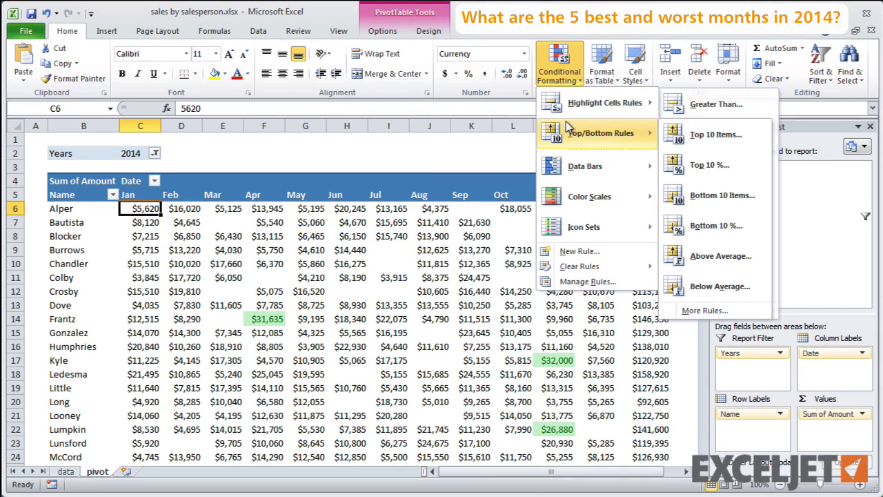
pyautogui.click(710, 198)
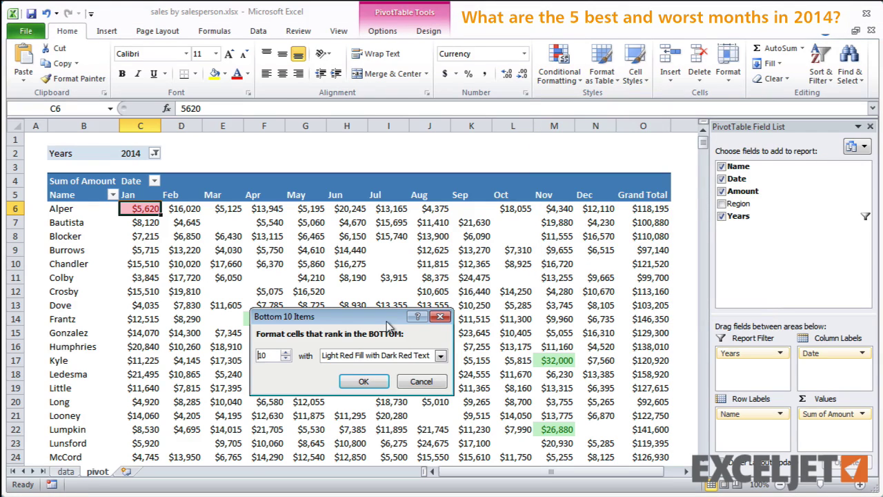
pyautogui.press('Tab')
pyautogui.press('Return')
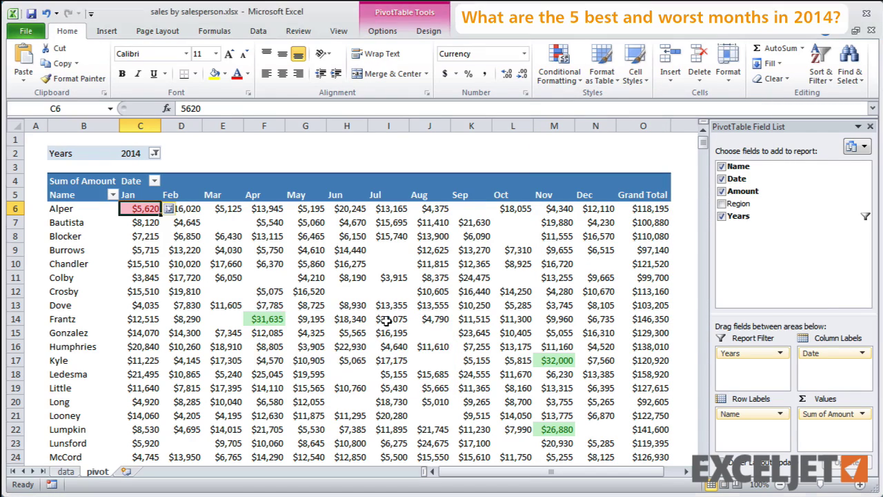
pyautogui.click(178, 211)
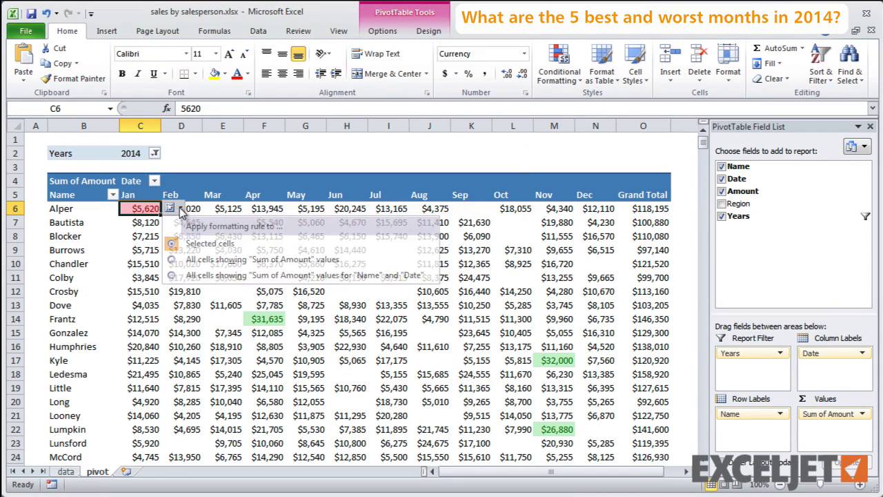
pyautogui.click(169, 272)
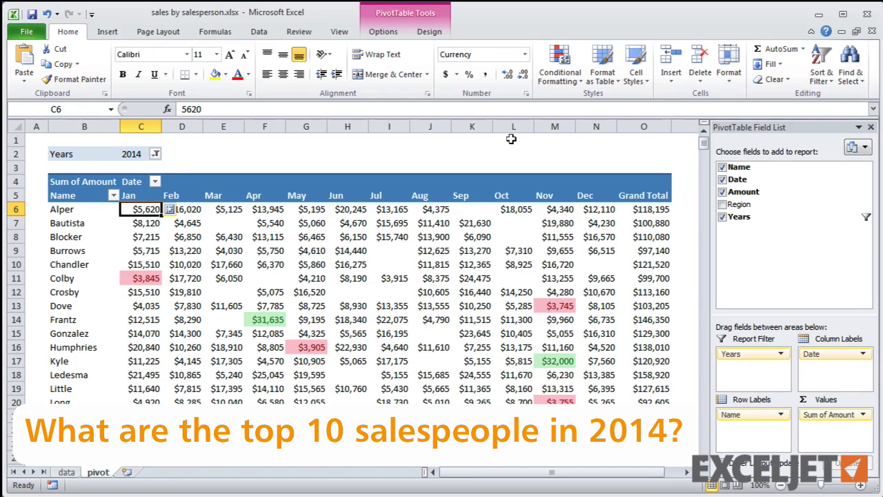
# Step: Apply a Top 10 value filter on Name by Sum of Amount
pyautogui.click(112, 196)
pyautogui.moveTo(66, 290)
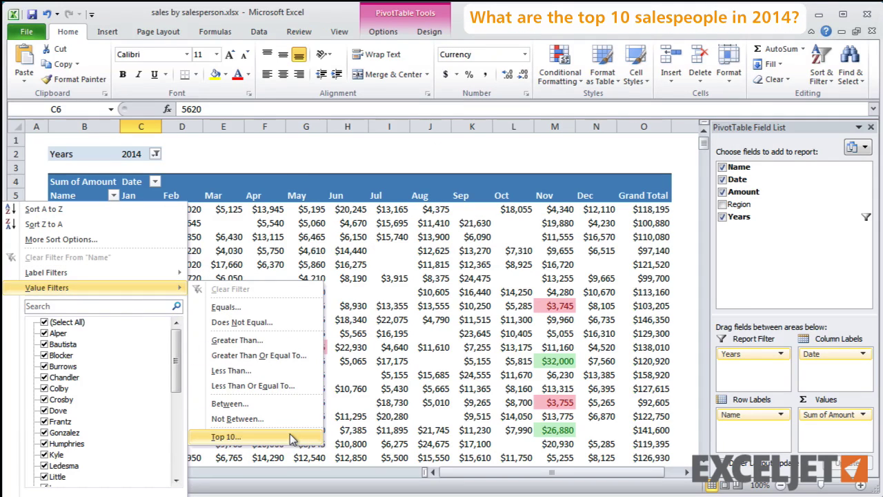
pyautogui.click(290, 436)
pyautogui.click(408, 367)
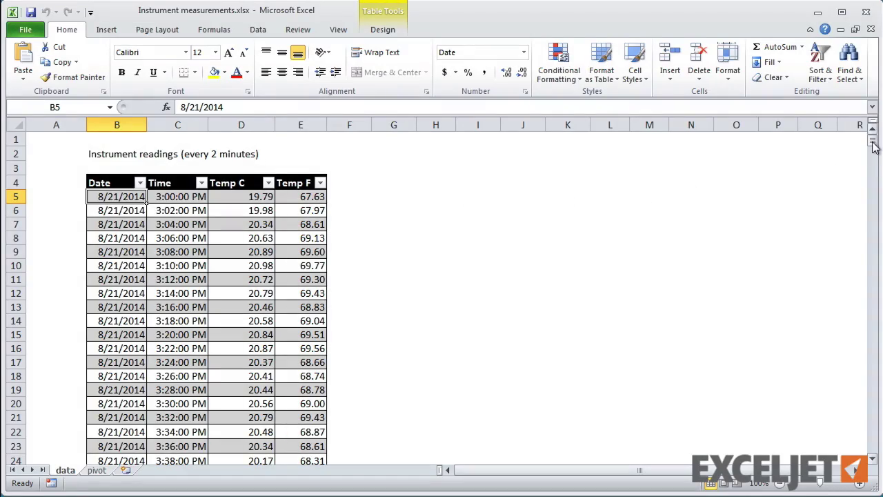
# Step: Scroll through the temperature readings data, then go to the pivot sheet
pyautogui.moveTo(873, 146)
pyautogui.mouseDown()
pyautogui.moveTo(877, 331)
pyautogui.moveTo(875, 138)
pyautogui.mouseUp()
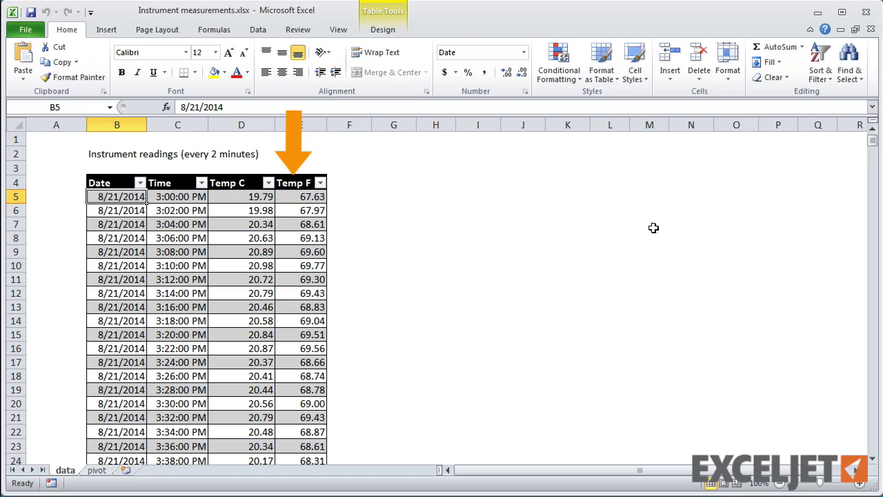
pyautogui.click(107, 471)
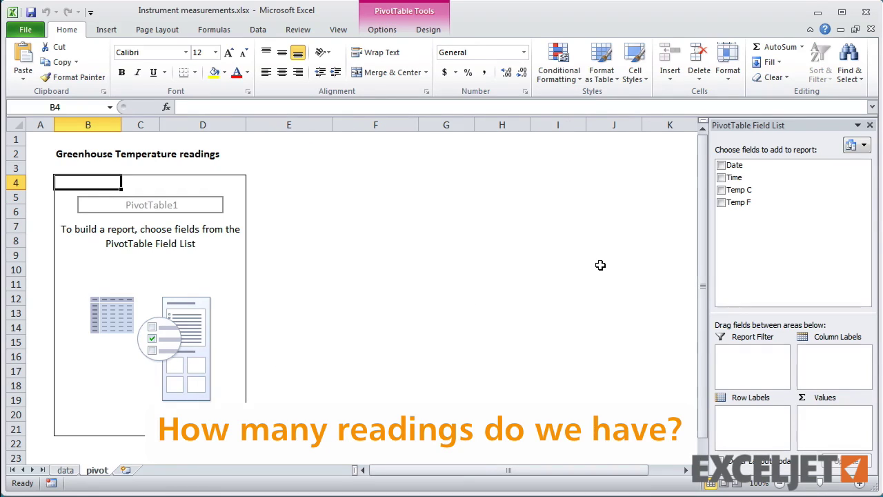
# Step: Count readings by Date in Values, with dates down the rows and times across the columns
pyautogui.moveTo(747, 170); pyautogui.dragTo(821, 424)
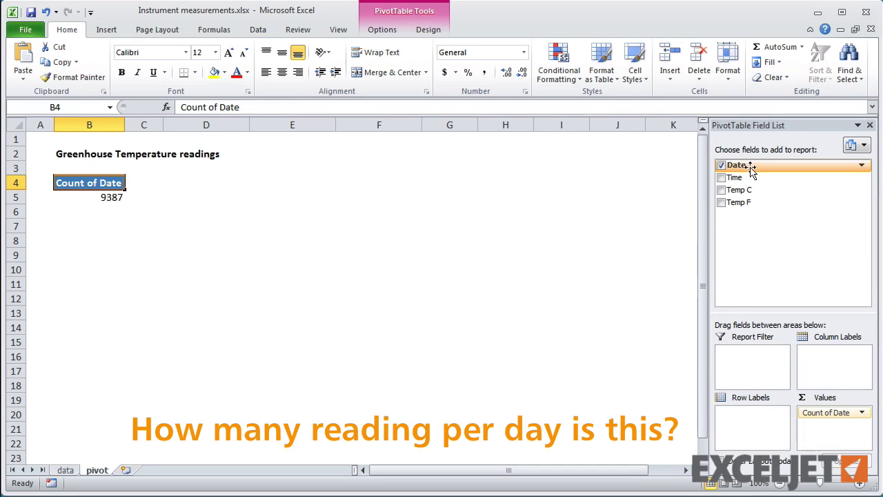
pyautogui.moveTo(746, 167); pyautogui.dragTo(754, 419)
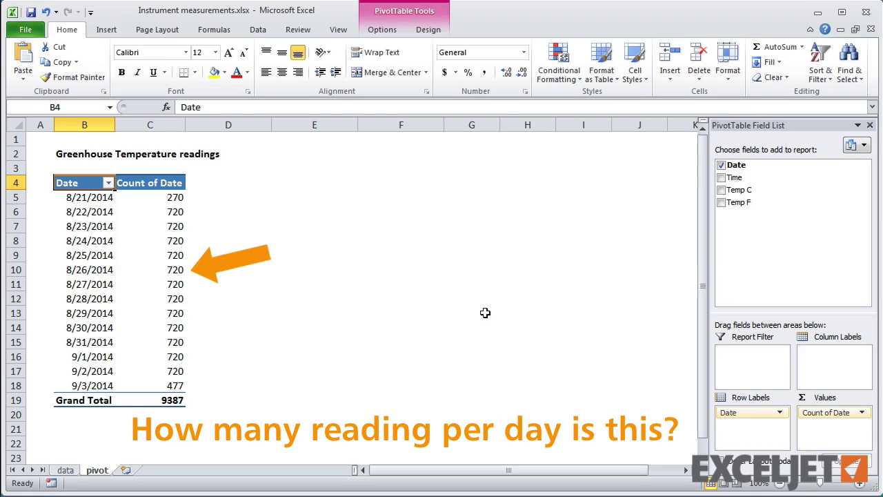
pyautogui.moveTo(732, 177); pyautogui.dragTo(835, 364)
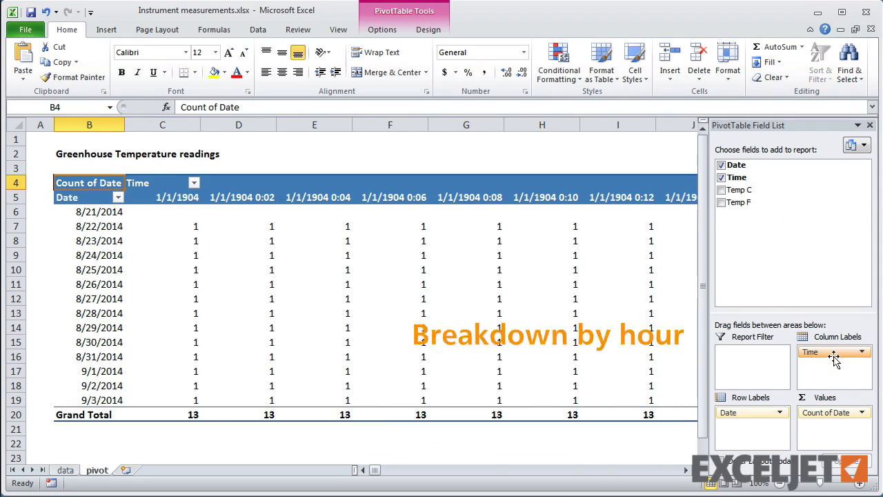
# Step: Group reading times by hours instead of months, then remove the reading count and Time field
pyautogui.rightClick(185, 204)
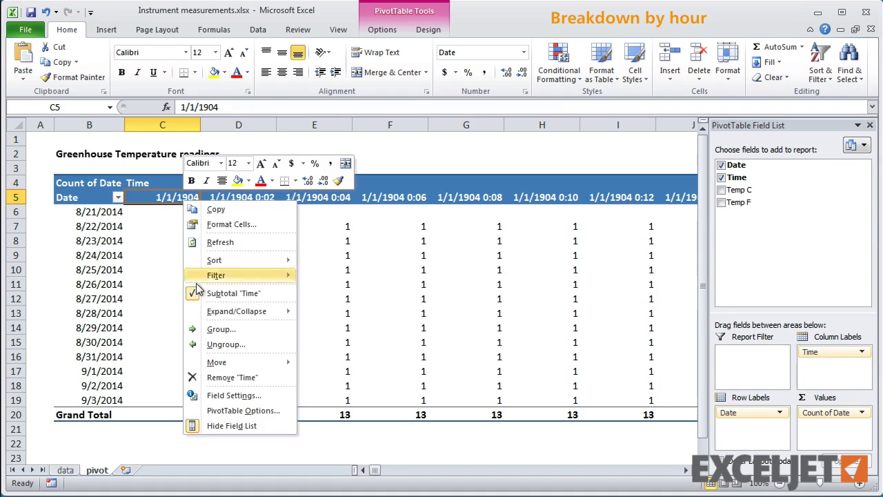
pyautogui.click(214, 329)
pyautogui.click(167, 345)
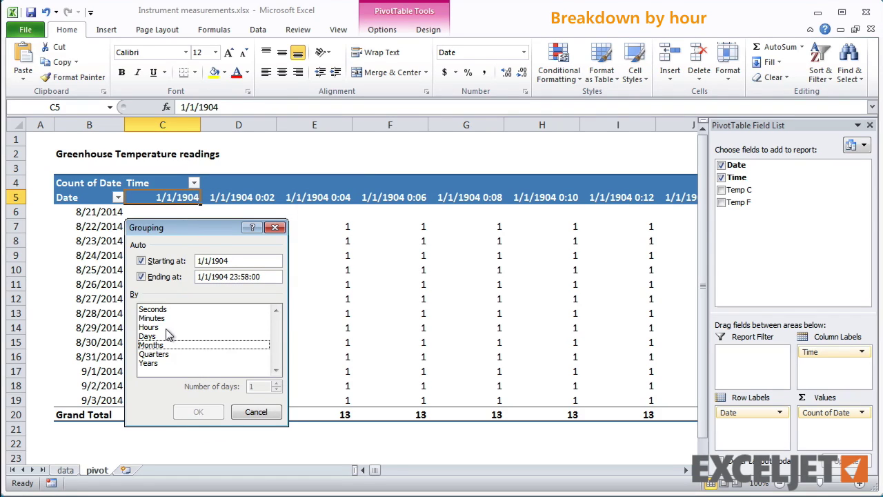
pyautogui.click(168, 327)
pyautogui.click(193, 412)
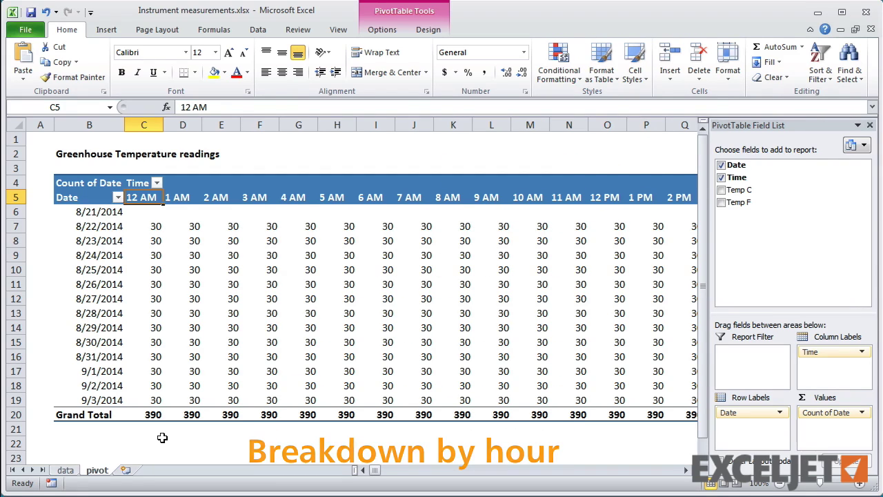
pyautogui.moveTo(816, 416); pyautogui.dragTo(664, 445)
pyautogui.moveTo(823, 353); pyautogui.dragTo(661, 433)
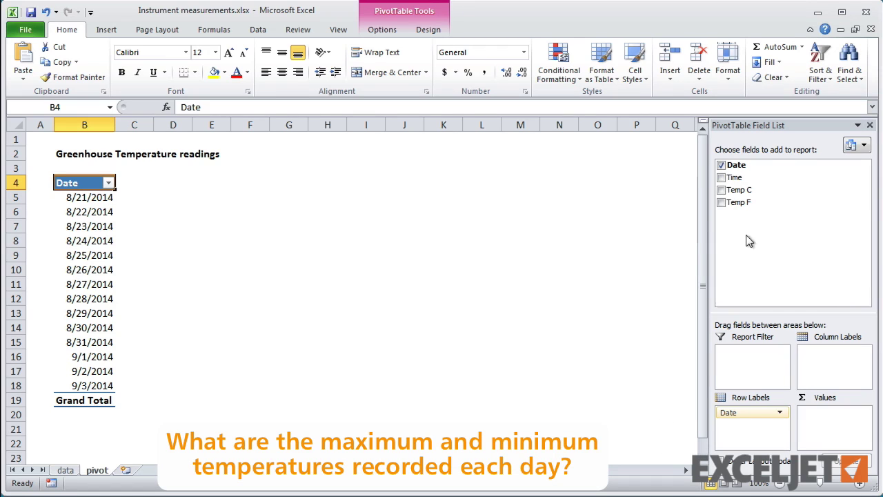
# Step: Remove Time, add Temp F to the values, and name the value headers Min and Max
pyautogui.moveTo(735, 203); pyautogui.dragTo(831, 420)
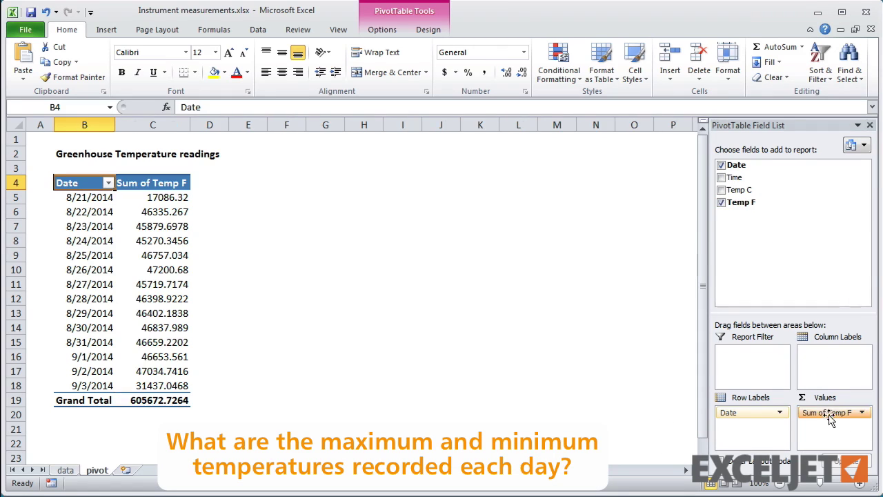
pyautogui.moveTo(742, 204); pyautogui.dragTo(837, 437)
pyautogui.click(163, 185)
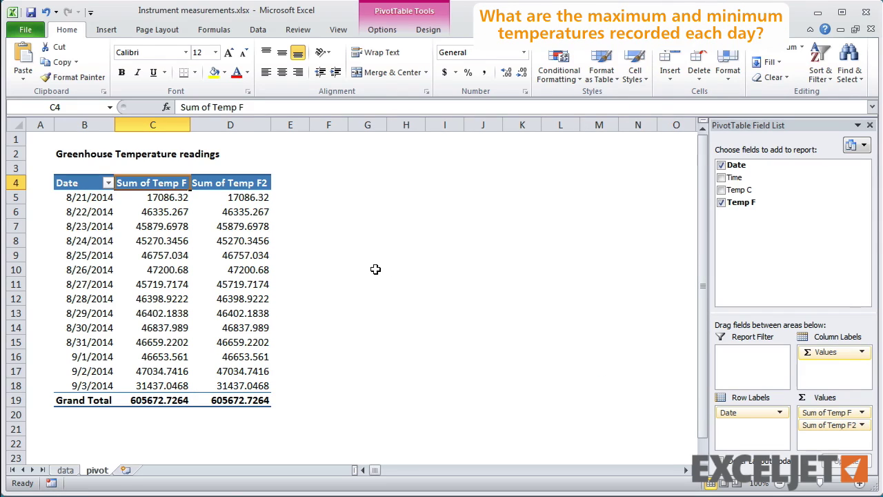
pyautogui.write('Min')
pyautogui.press('Return')
pyautogui.write('Max')
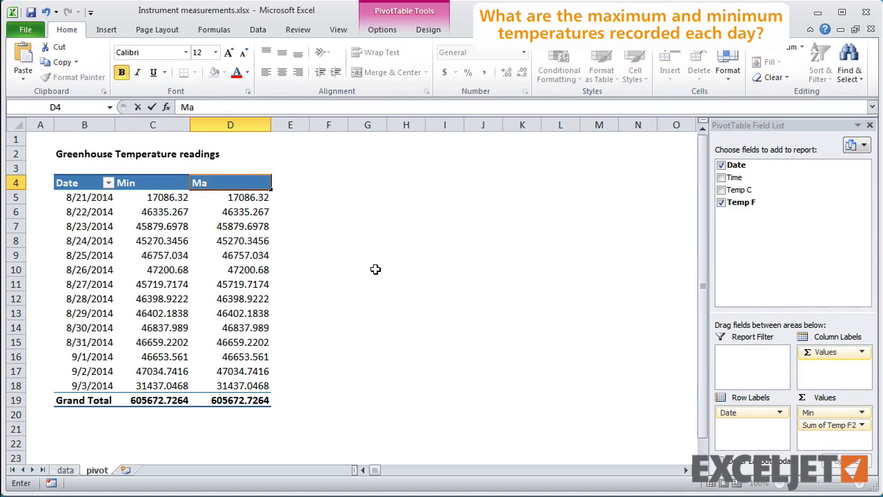
# Step: Summarize the Min column by minimum with a 1-decimal Number format
pyautogui.doubleClick(163, 185)
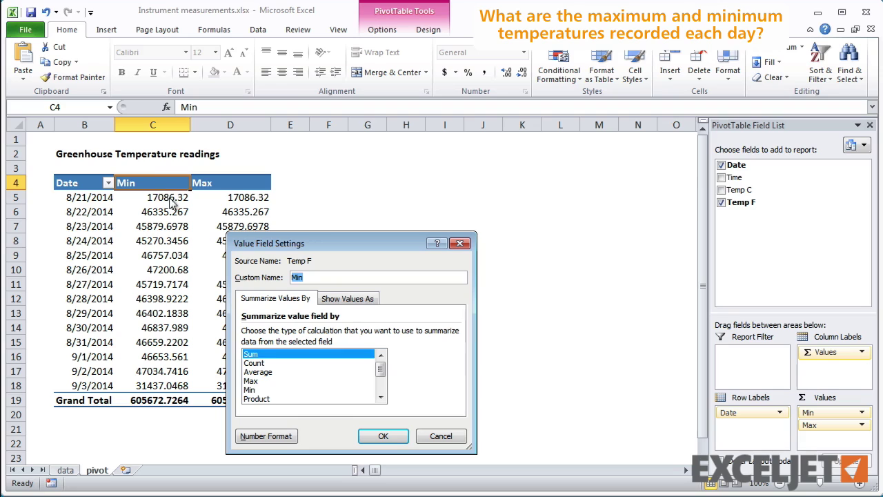
pyautogui.click(268, 390)
pyautogui.click(271, 436)
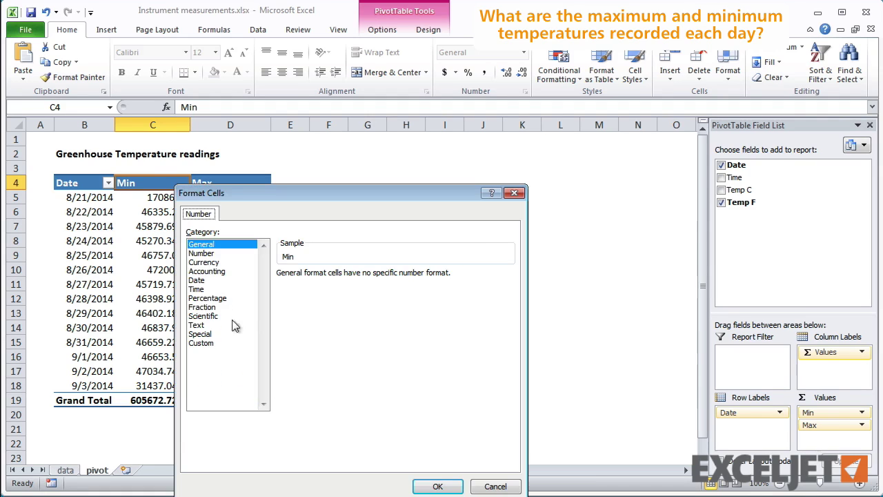
pyautogui.click(205, 253)
pyautogui.click(367, 277)
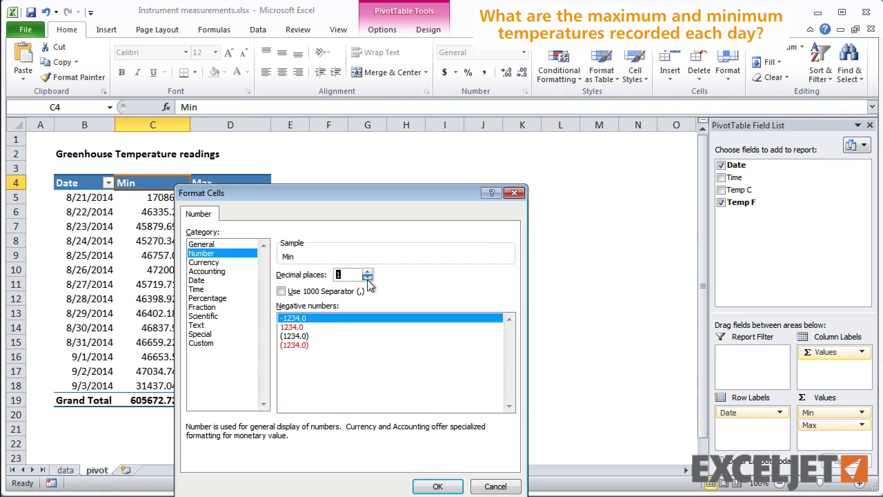
pyautogui.click(438, 485)
pyautogui.click(382, 435)
# Step: Summarize the Max column by maximum with a 1-decimal Number format
pyautogui.doubleClick(180, 184)
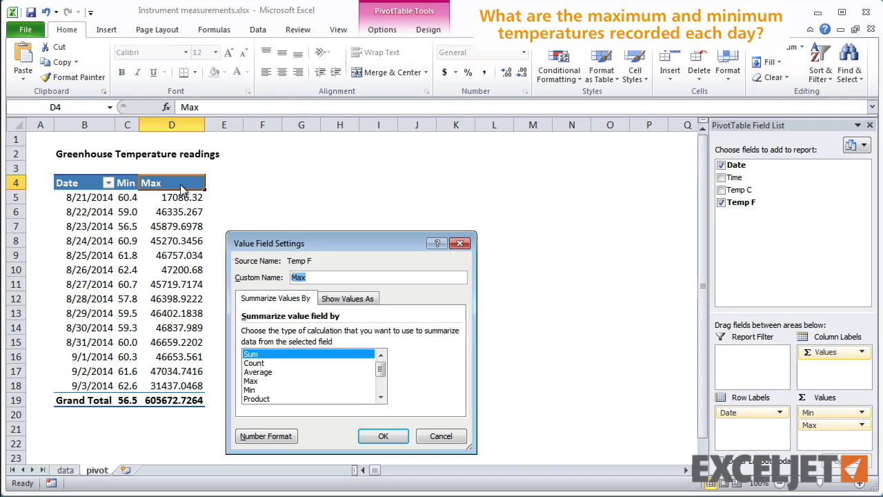
pyautogui.click(273, 381)
pyautogui.click(274, 436)
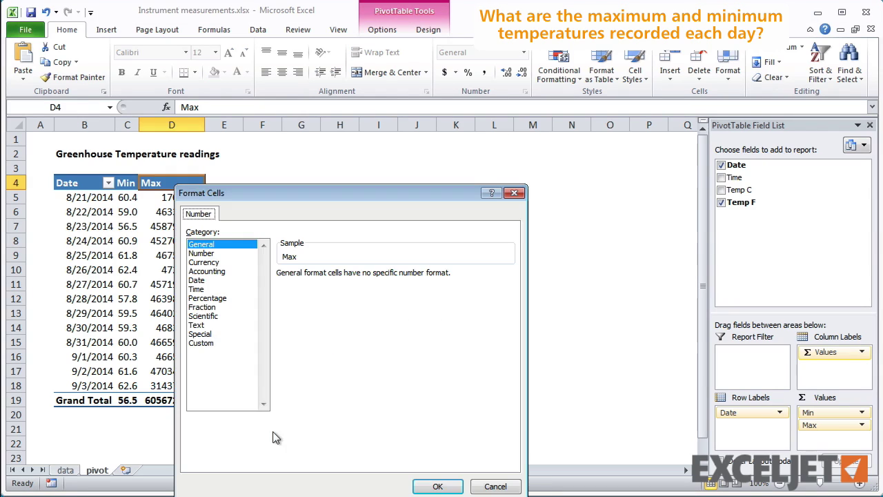
pyautogui.click(203, 253)
pyautogui.click(367, 278)
pyautogui.click(437, 486)
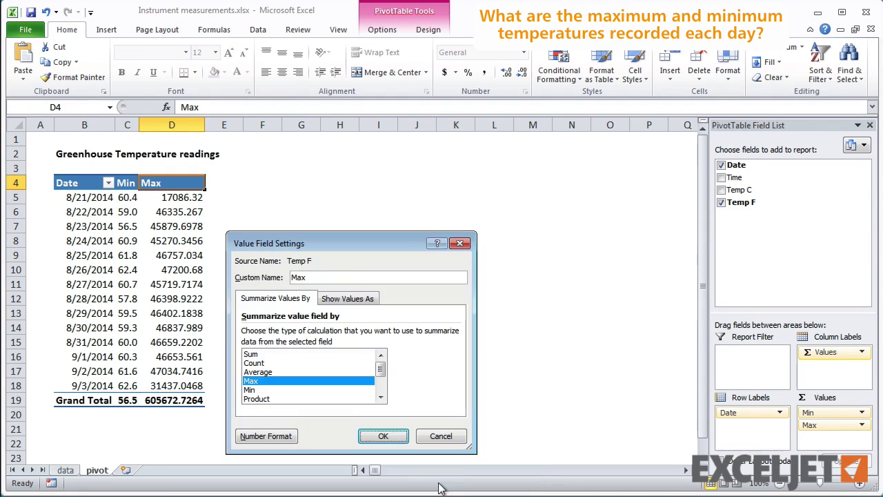
pyautogui.click(382, 435)
# Step: Turn grand totals off for rows and columns, and undo a quick chart inserted by mistake
pyautogui.click(427, 29)
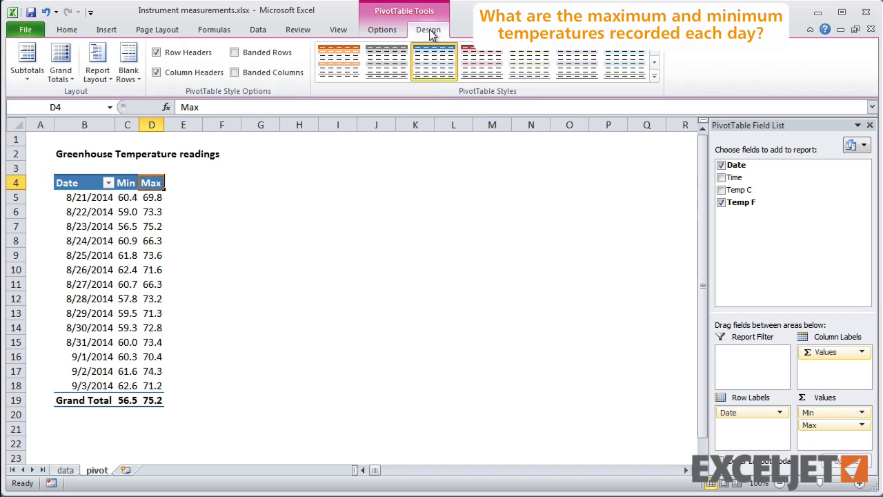
pyautogui.click(60, 62)
pyautogui.click(88, 103)
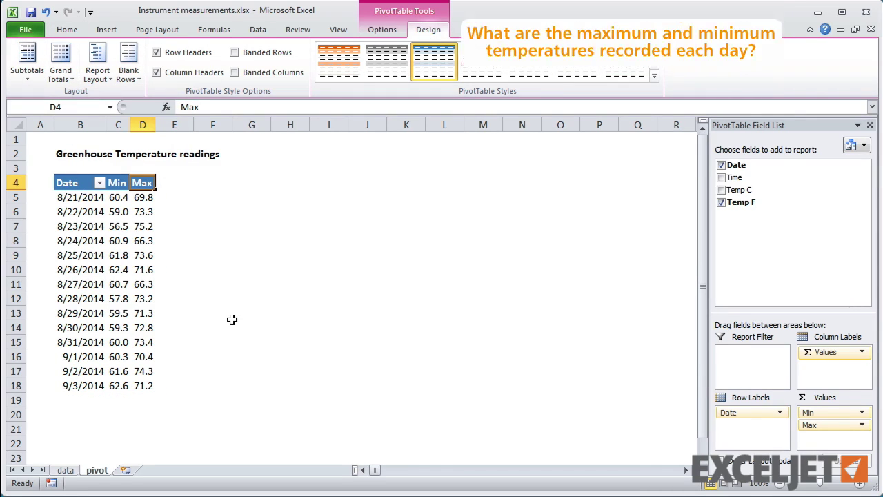
pyautogui.hotkey('alt', 'F1')
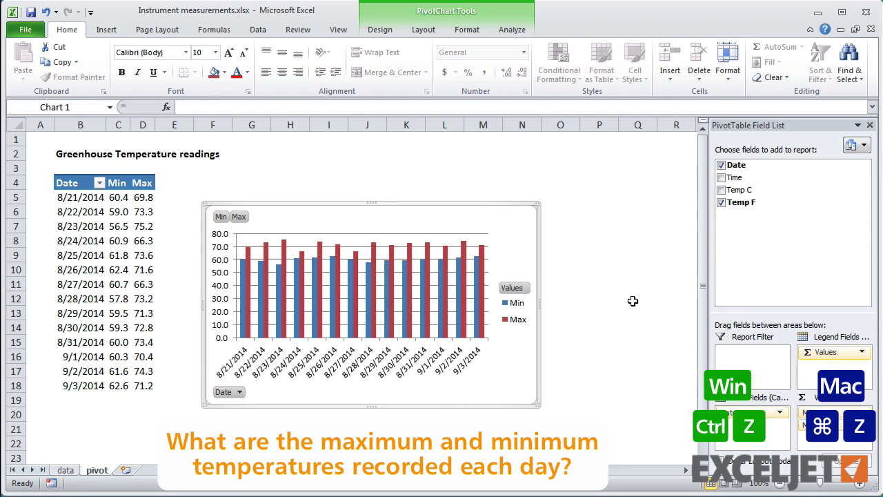
pyautogui.hotkey('ctrl', 'z')
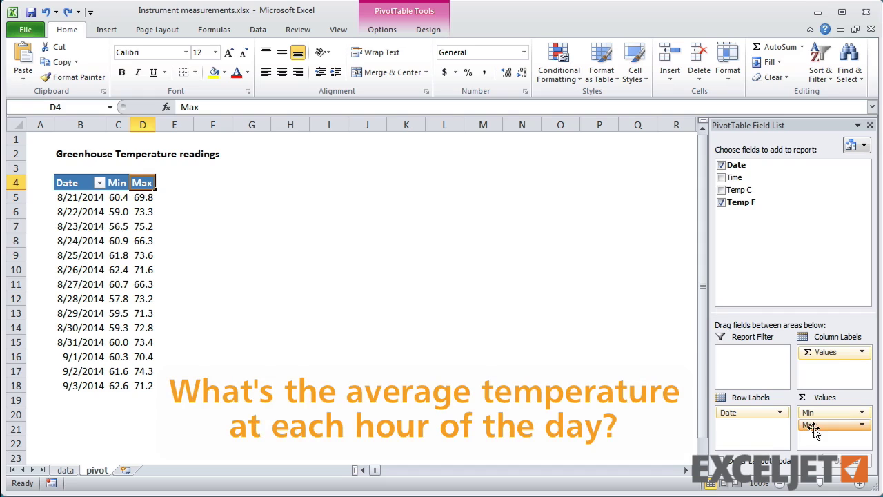
# Step: Drop the Max column, switch Min to Average, and add Time as hourly columns
pyautogui.moveTo(809, 425); pyautogui.dragTo(504, 366)
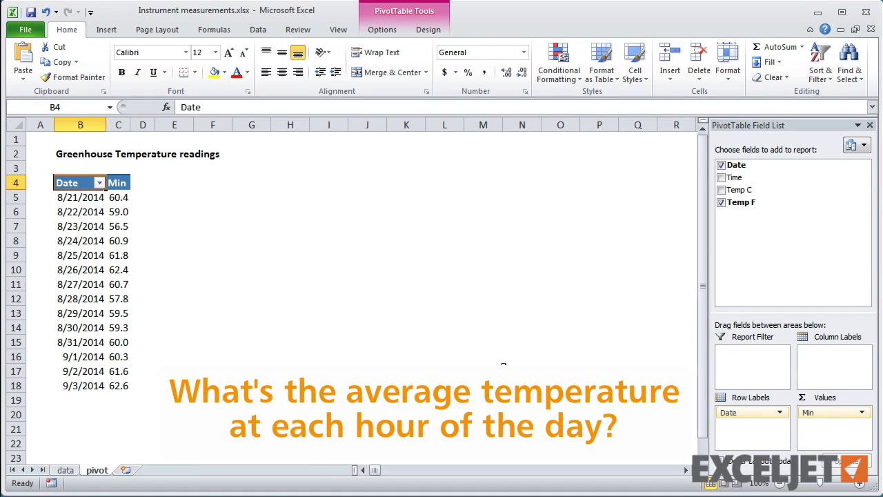
pyautogui.doubleClick(116, 183)
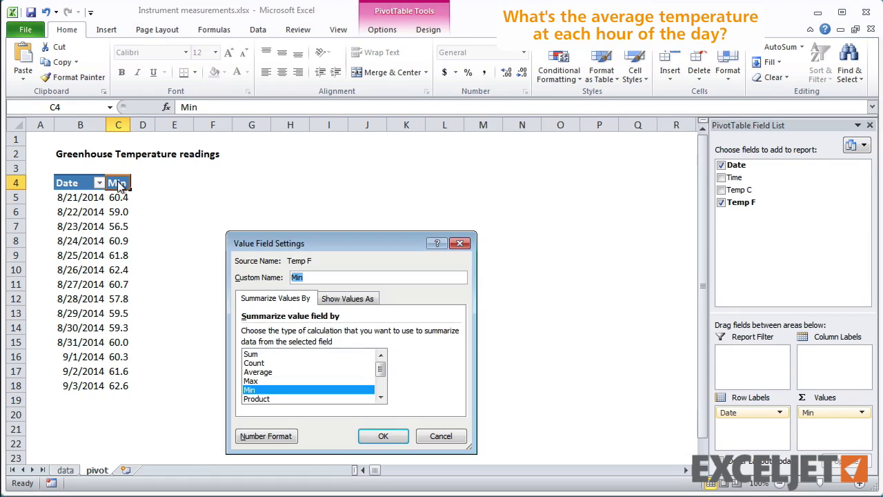
pyautogui.click(272, 373)
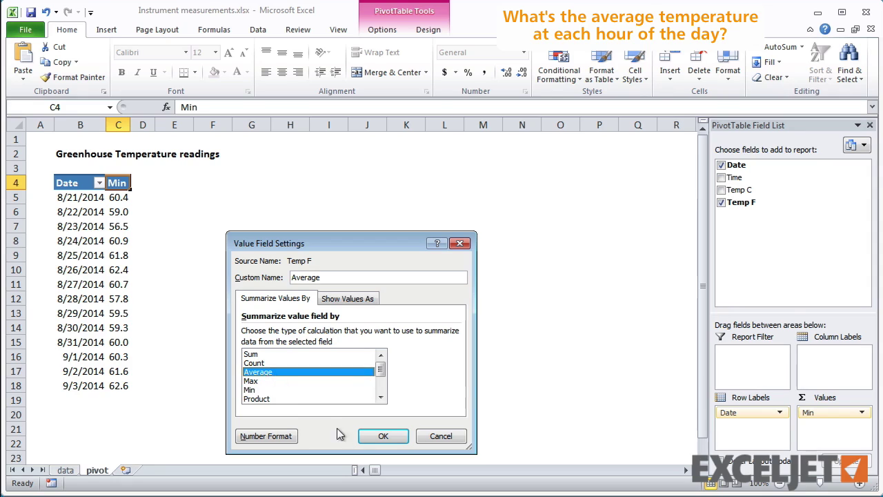
pyautogui.click(372, 442)
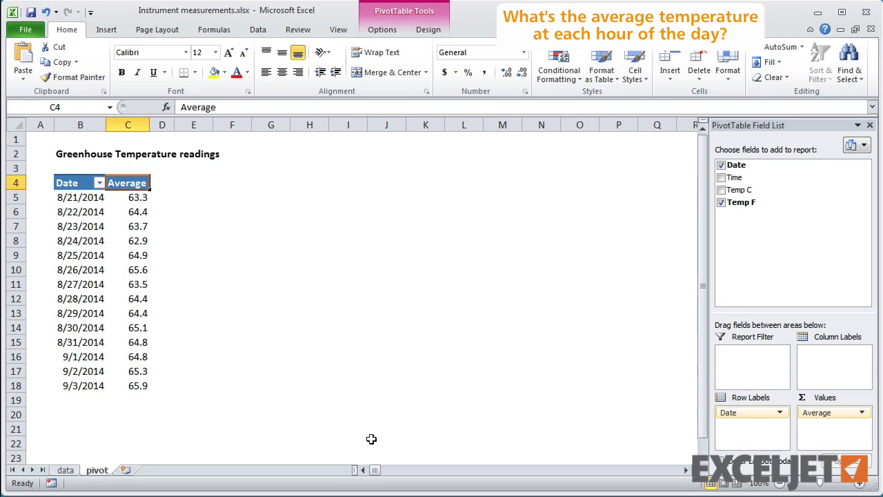
pyautogui.moveTo(734, 178); pyautogui.dragTo(823, 358)
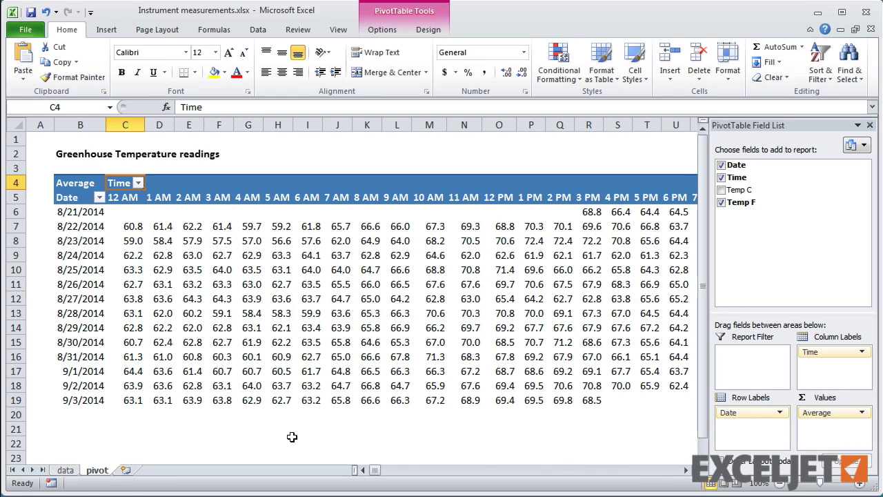
# Step: Close the field list and apply a Red-Yellow-Green color scale to the hourly averages in C6:Z19
pyautogui.click(869, 126)
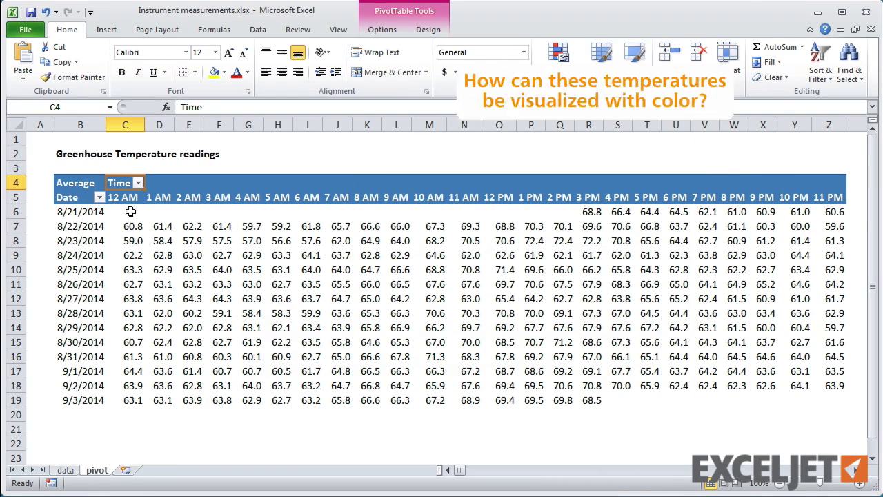
pyautogui.moveTo(131, 212); pyautogui.dragTo(821, 394)
pyautogui.click(561, 71)
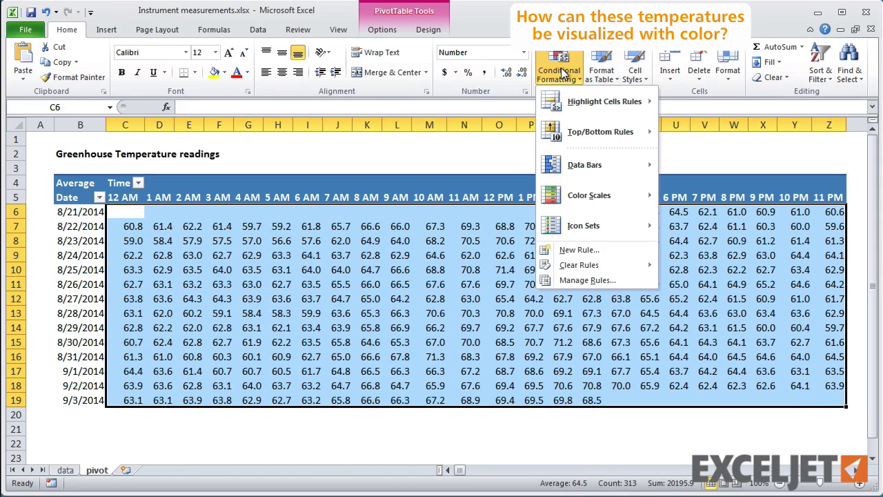
pyautogui.moveTo(592, 197)
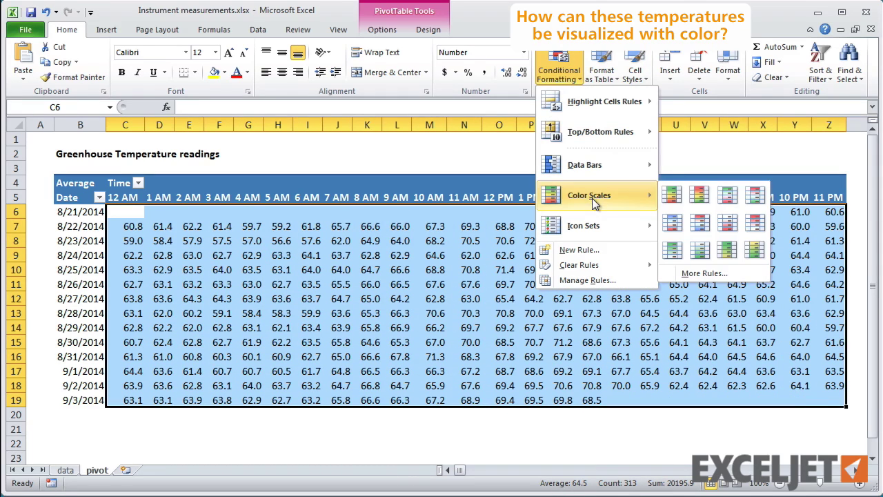
pyautogui.click(699, 196)
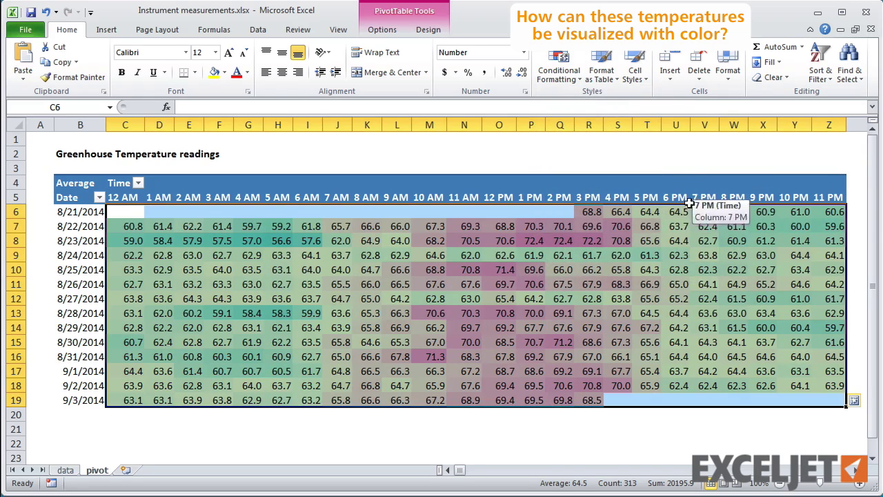
pyautogui.click(132, 431)
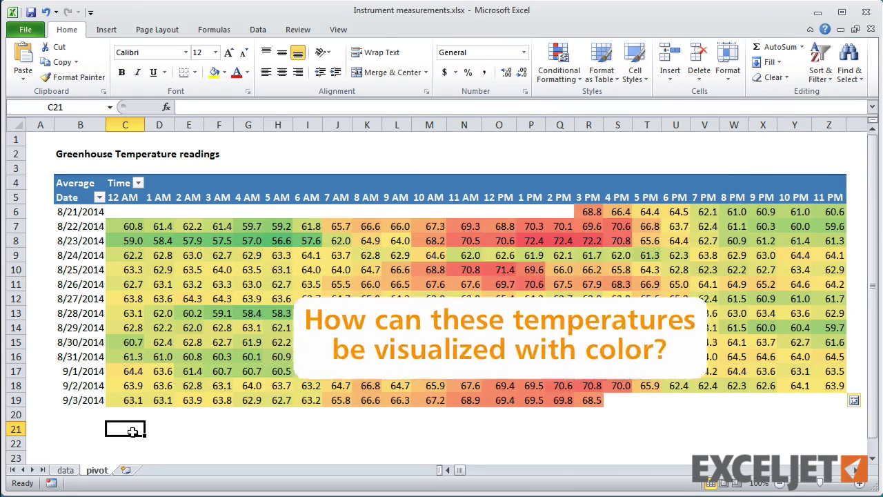